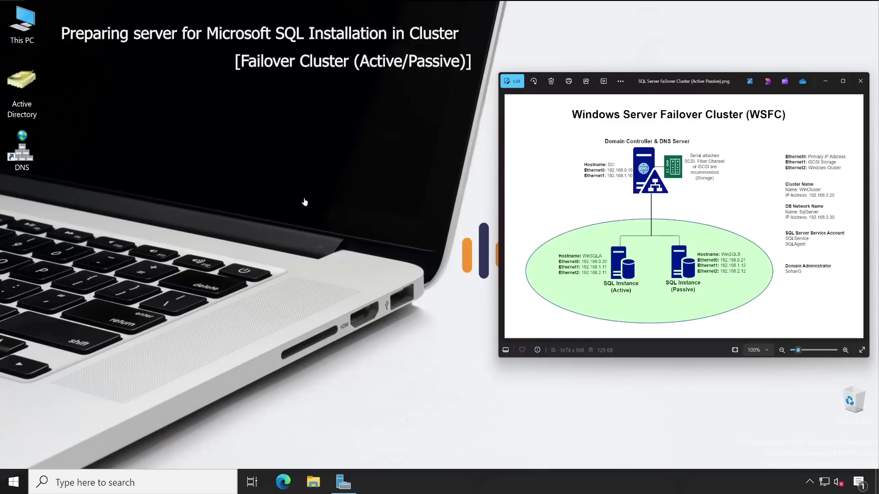
- In TechnicalSpark.com's Users container, confirm the SQLAgent and SQLService accounts exist
{"action": "left_click", "coordinate": [35, 92]}
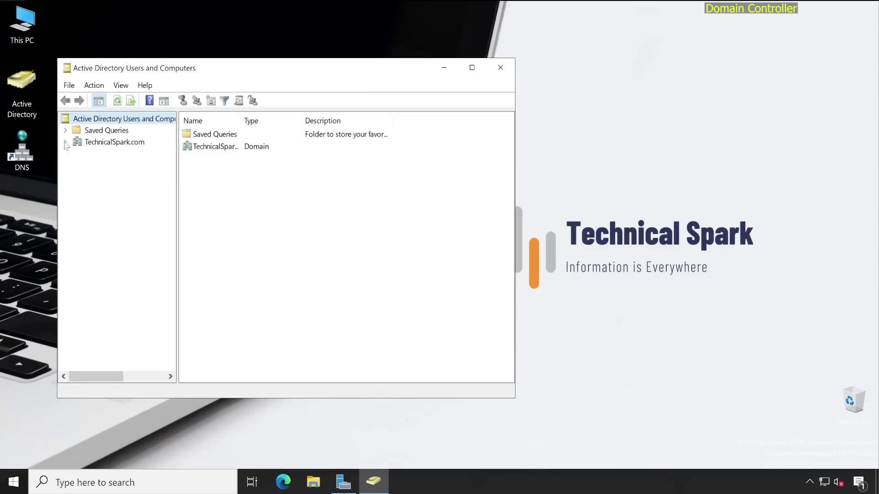
{"action": "left_click", "coordinate": [66, 142]}
{"action": "left_click", "coordinate": [104, 211]}
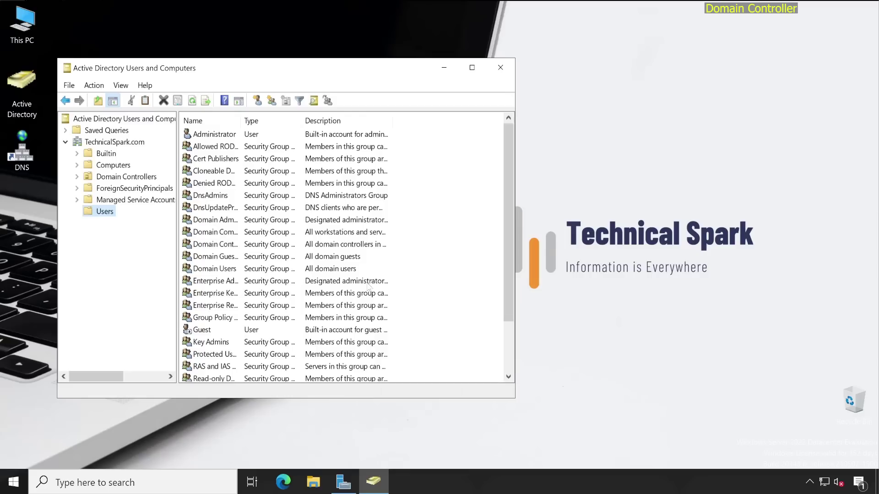
{"action": "scroll", "coordinate": [368, 286], "scroll_direction": "down", "scroll_amount": 2}
{"action": "left_click", "coordinate": [208, 357]}
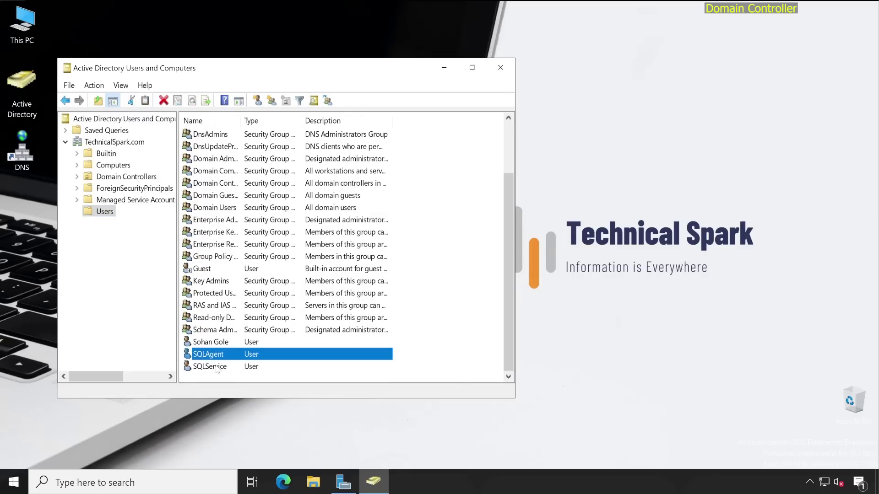
{"action": "key", "text": "Up"}
{"action": "left_click", "coordinate": [219, 370]}
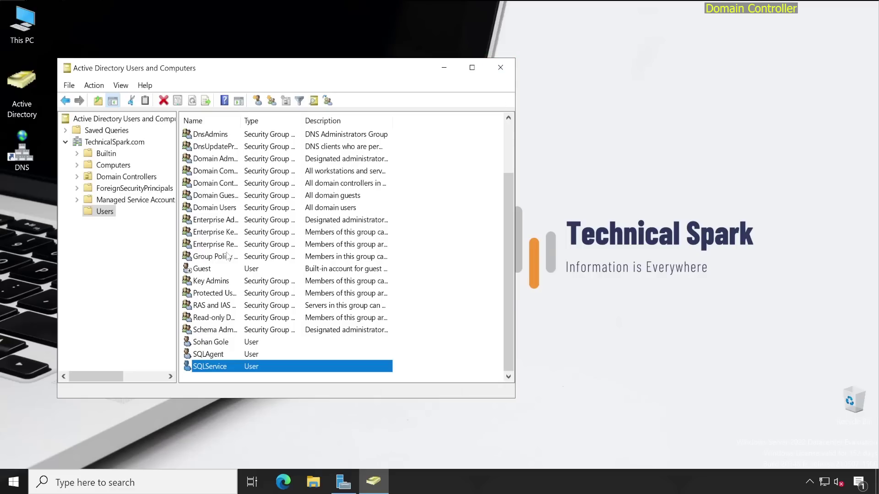
- View the domain administrator's Account tab with logon name and account options
{"action": "left_click", "coordinate": [221, 344]}
{"action": "double_click", "coordinate": [222, 343]}
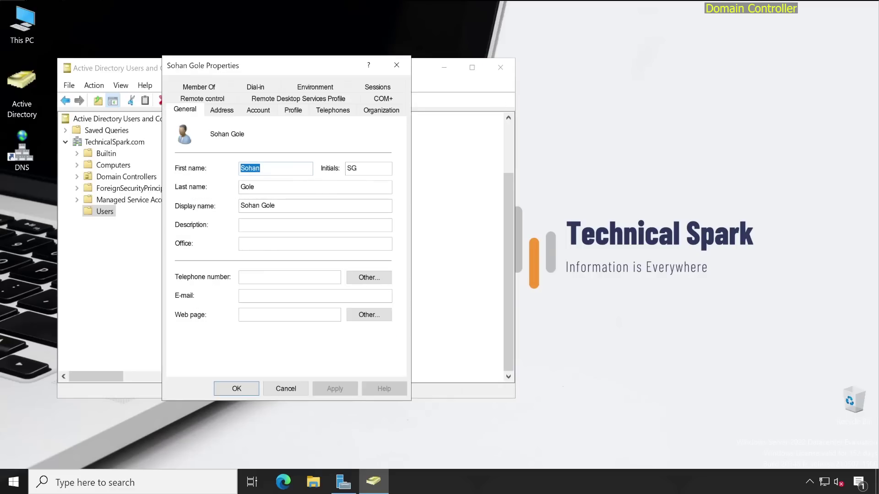
{"action": "left_click", "coordinate": [257, 111]}
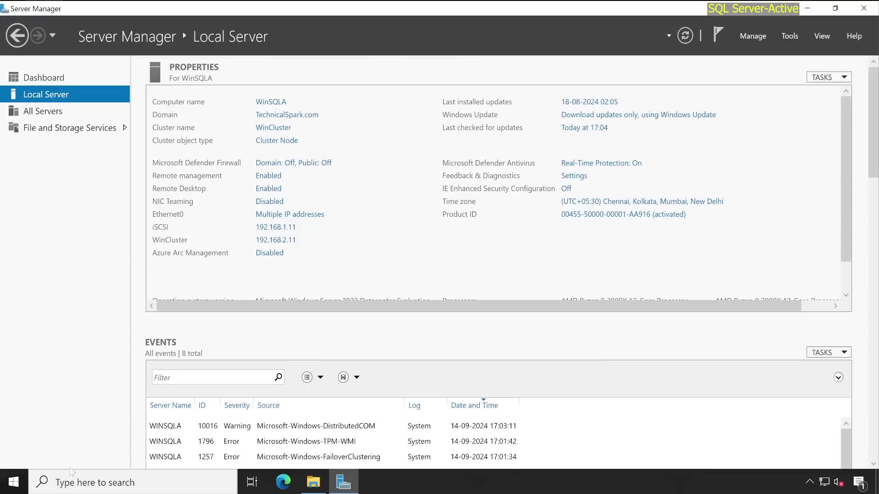
- Start Command Prompt from the Start search and run gpedit.msc
{"action": "left_click", "coordinate": [133, 482]}
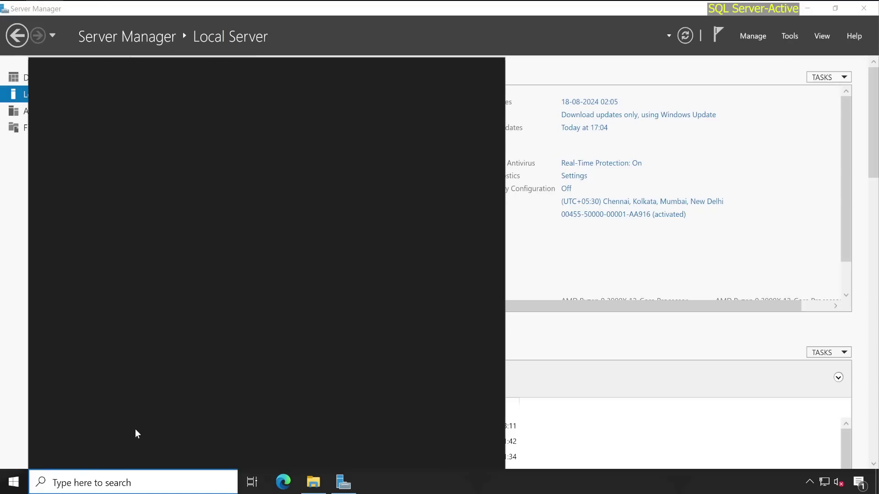
{"action": "type", "text": "cmd"}
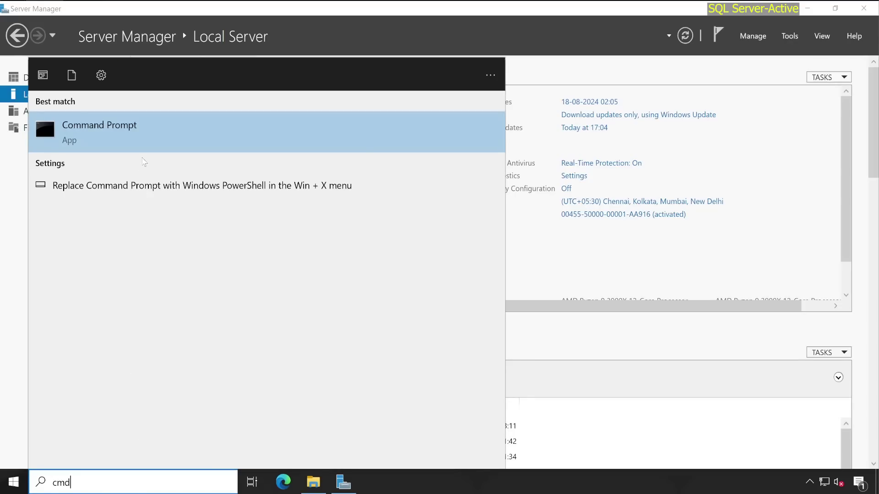
{"action": "left_click", "coordinate": [142, 128]}
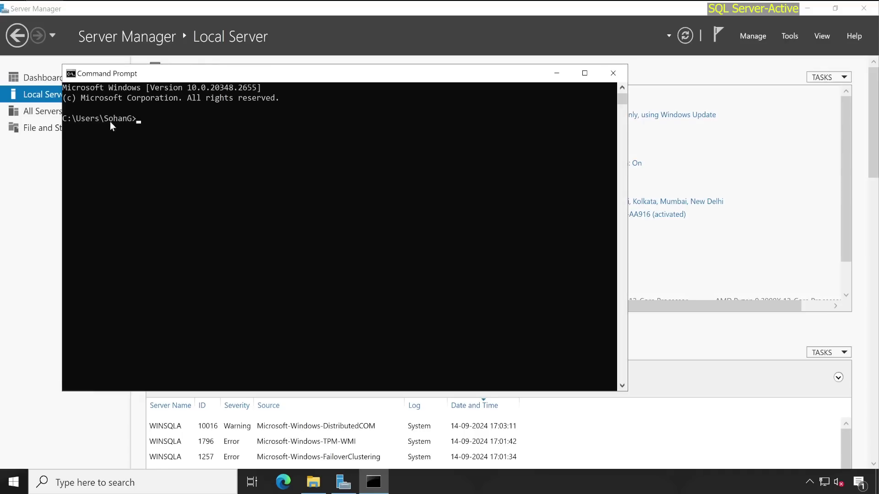
{"action": "type", "text": "gp"}
{"action": "type", "text": "edit.ms"}
{"action": "type", "text": "c"}
{"action": "key", "text": "Return"}
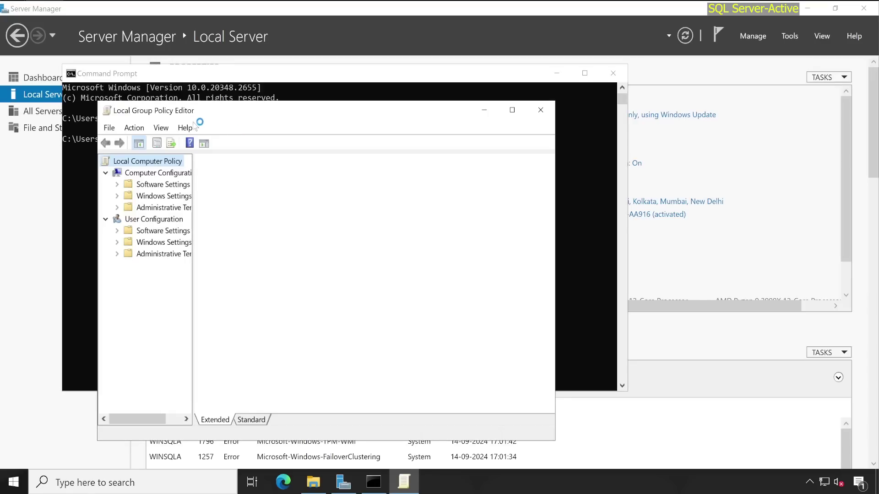
- Expand Windows Settings > Security Settings > Local Policies to list User Rights Assignment
{"action": "mouse_move", "coordinate": [223, 115]}
{"action": "left_mouse_down"}
{"action": "mouse_move", "coordinate": [319, 59]}
{"action": "mouse_move", "coordinate": [311, 56]}
{"action": "left_mouse_up"}
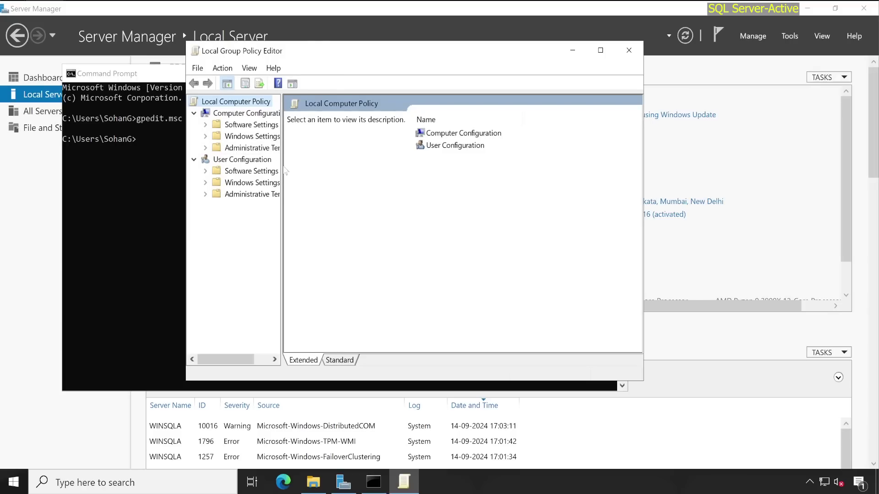
{"action": "left_click_drag", "start_coordinate": [281, 165], "coordinate": [336, 167]}
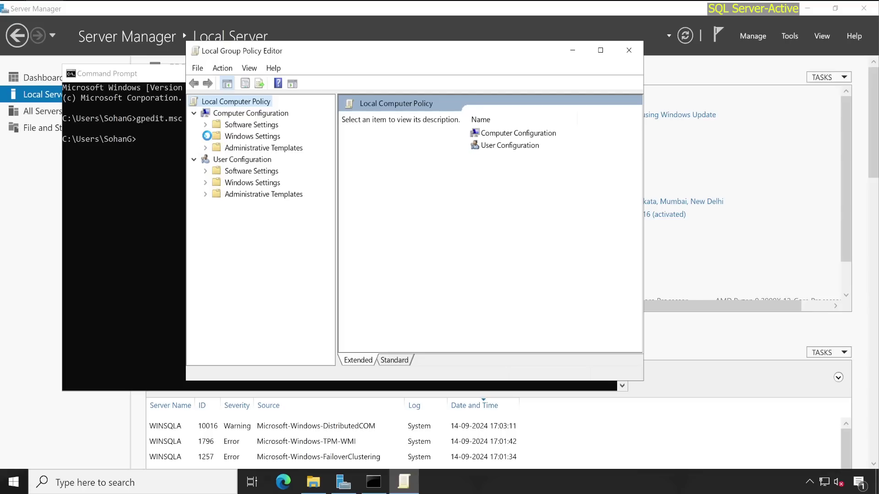
{"action": "left_click", "coordinate": [206, 137]}
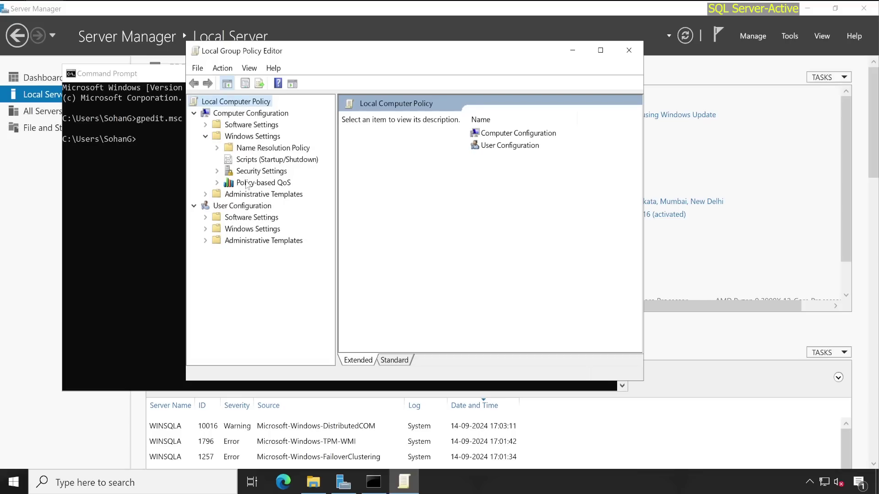
{"action": "left_click", "coordinate": [216, 171]}
{"action": "left_click", "coordinate": [228, 194]}
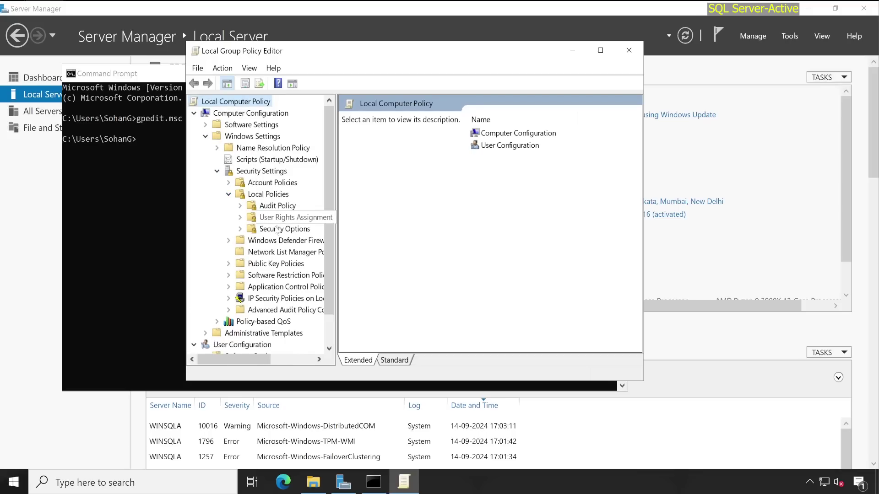
{"action": "left_click", "coordinate": [292, 218]}
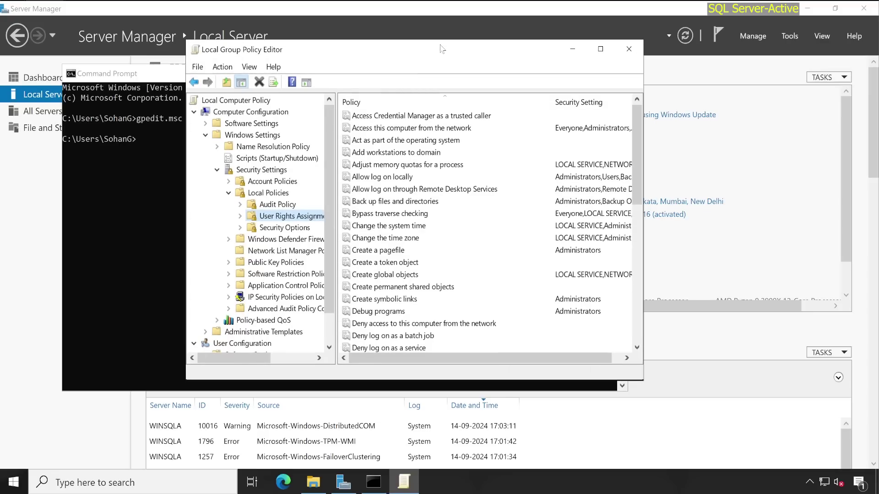
- Close the Command Prompt window and select Perform volume maintenance tasks
{"action": "left_click_drag", "start_coordinate": [420, 51], "coordinate": [529, 97]}
{"action": "left_click", "coordinate": [194, 176]}
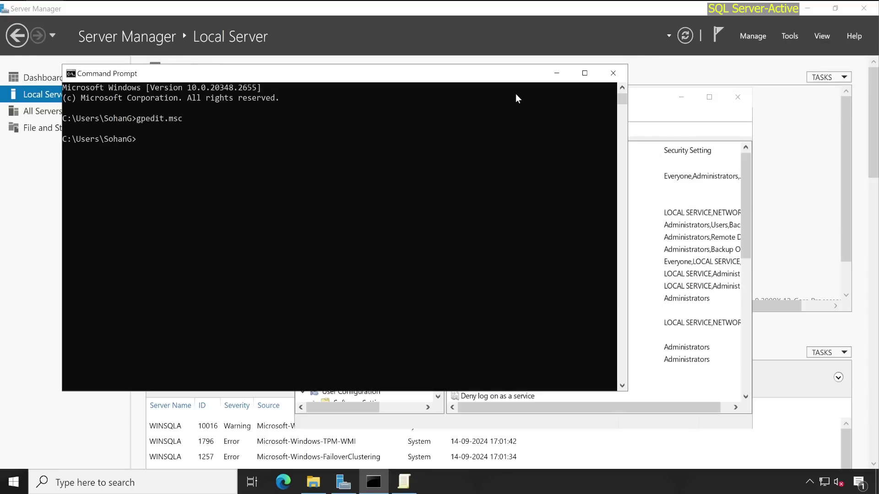
{"action": "left_click", "coordinate": [613, 73]}
{"action": "scroll", "coordinate": [514, 315], "scroll_direction": "down", "scroll_amount": 6}
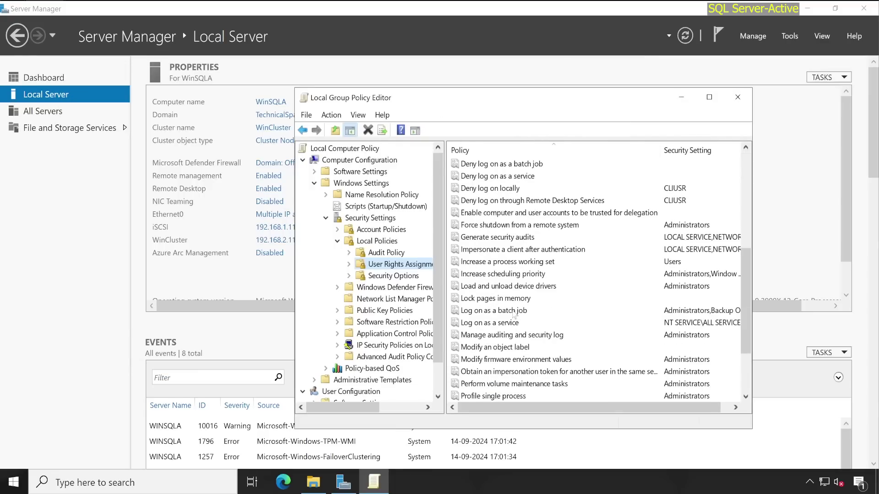
{"action": "scroll", "coordinate": [513, 315], "scroll_direction": "down", "scroll_amount": 2}
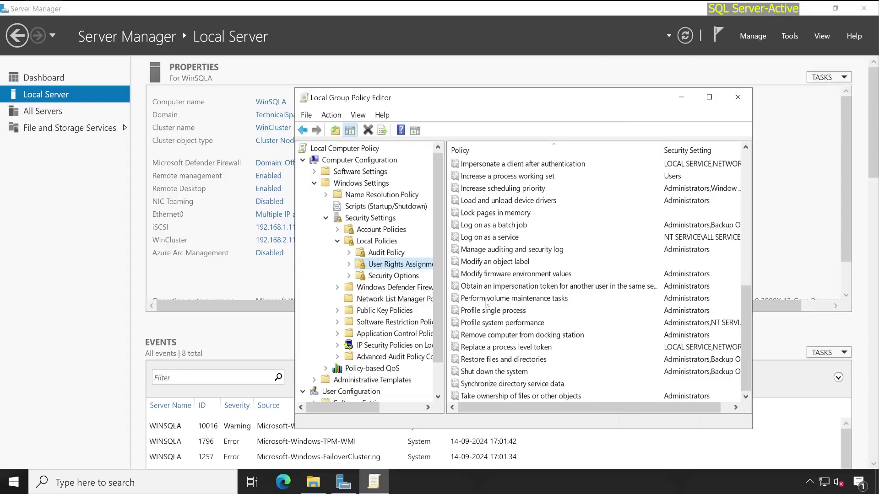
{"action": "left_click", "coordinate": [499, 301]}
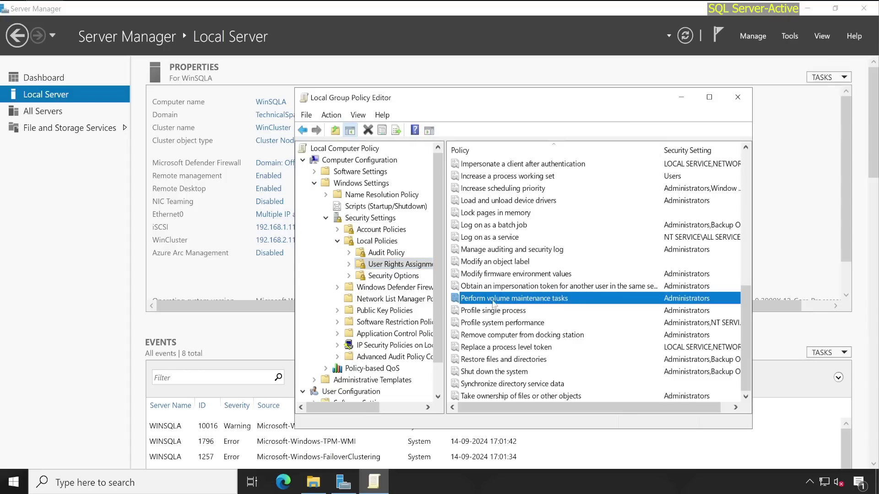
- Find all domain accounts through the advanced search for Perform volume maintenance tasks
{"action": "double_click", "coordinate": [543, 300]}
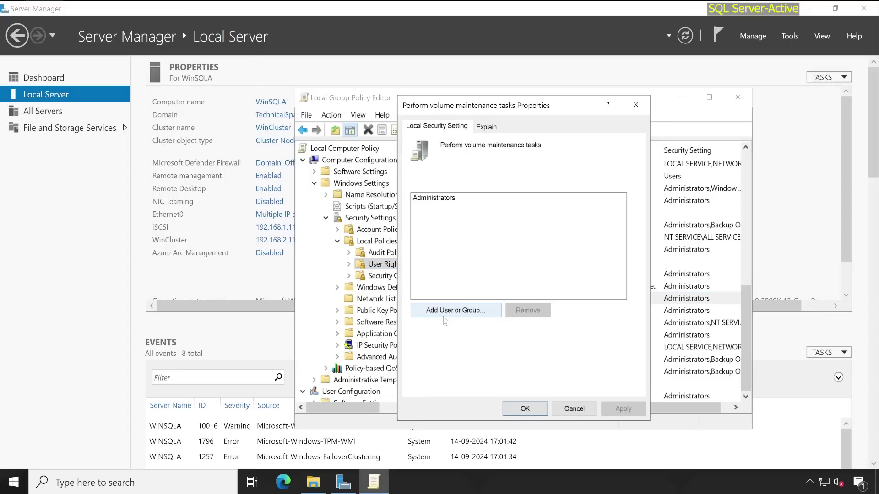
{"action": "left_click", "coordinate": [451, 316]}
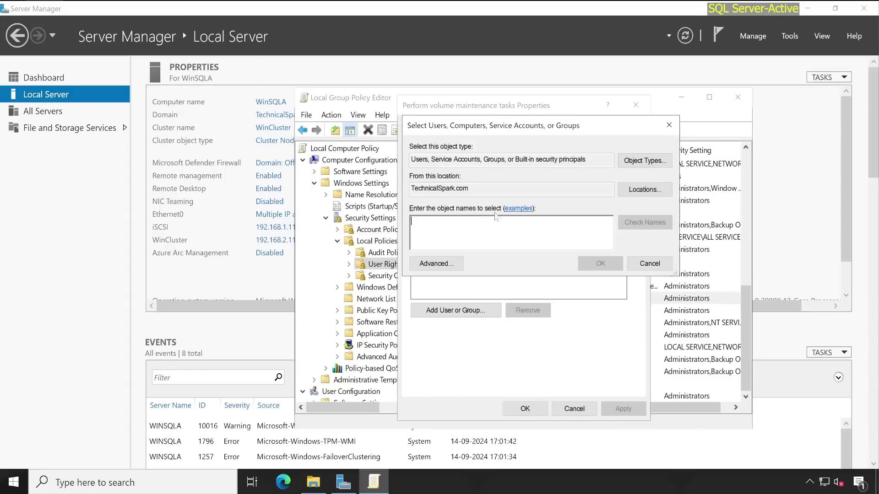
{"action": "left_click", "coordinate": [433, 265]}
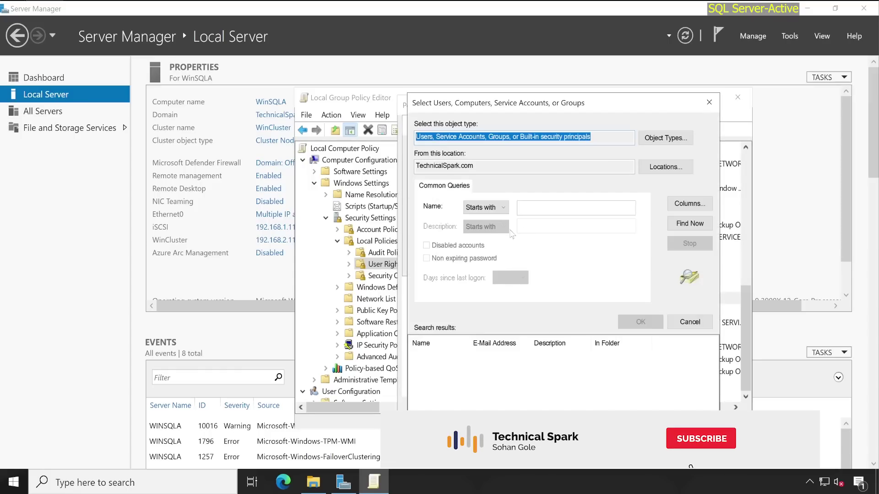
{"action": "left_click", "coordinate": [683, 228]}
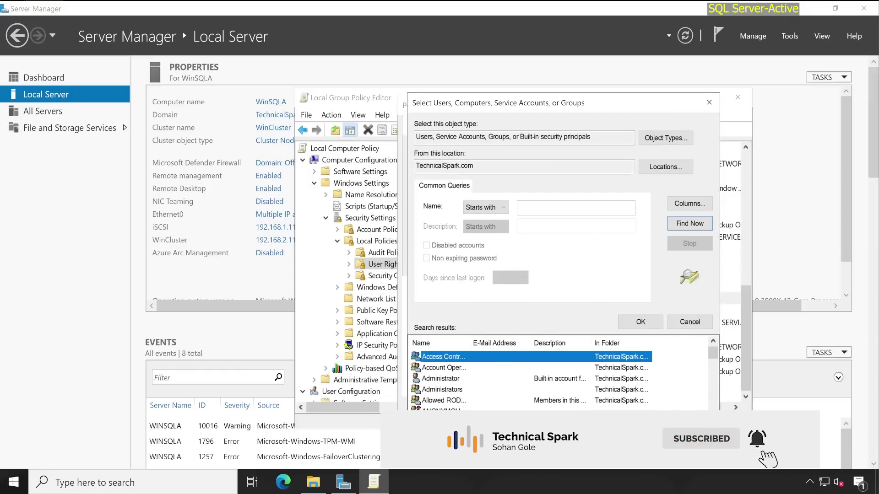
{"action": "left_click_drag", "start_coordinate": [554, 103], "coordinate": [541, 32]}
{"action": "scroll", "coordinate": [487, 326], "scroll_direction": "down", "scroll_amount": 7}
{"action": "scroll", "coordinate": [488, 327], "scroll_direction": "down", "scroll_amount": 12}
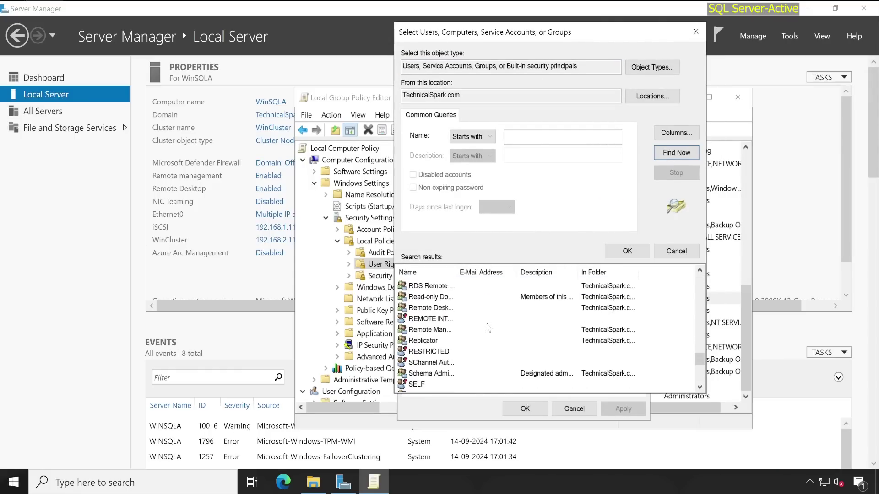
{"action": "scroll", "coordinate": [488, 328], "scroll_direction": "down", "scroll_amount": 4}
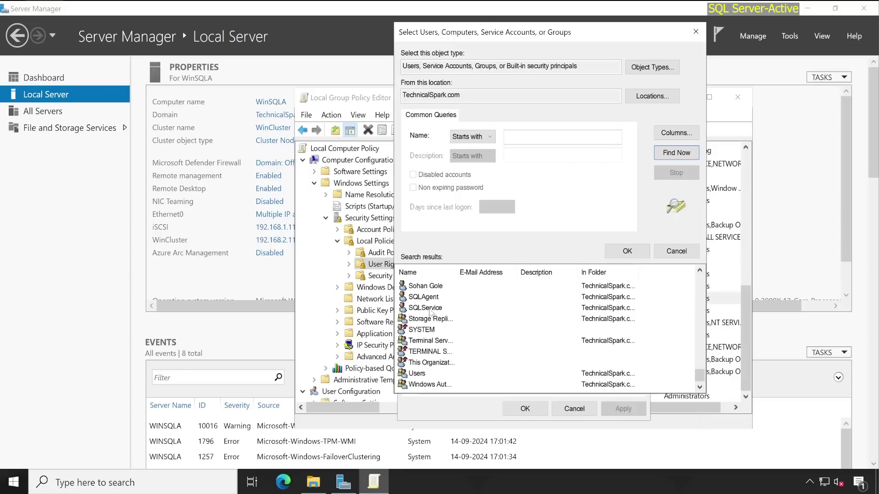
- Add the SQLAgent and SQLService accounts to Perform volume maintenance tasks
{"action": "left_click", "coordinate": [423, 297]}
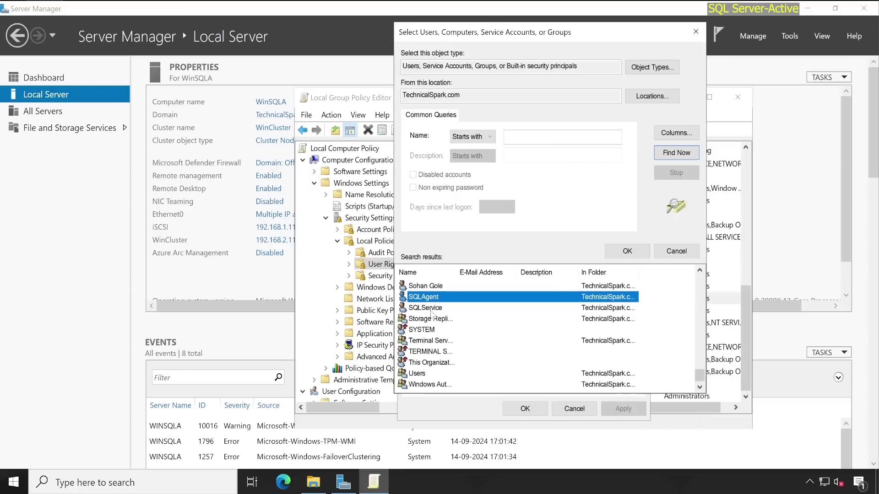
{"action": "left_click", "coordinate": [431, 309], "text": "ctrl"}
{"action": "left_click", "coordinate": [532, 409]}
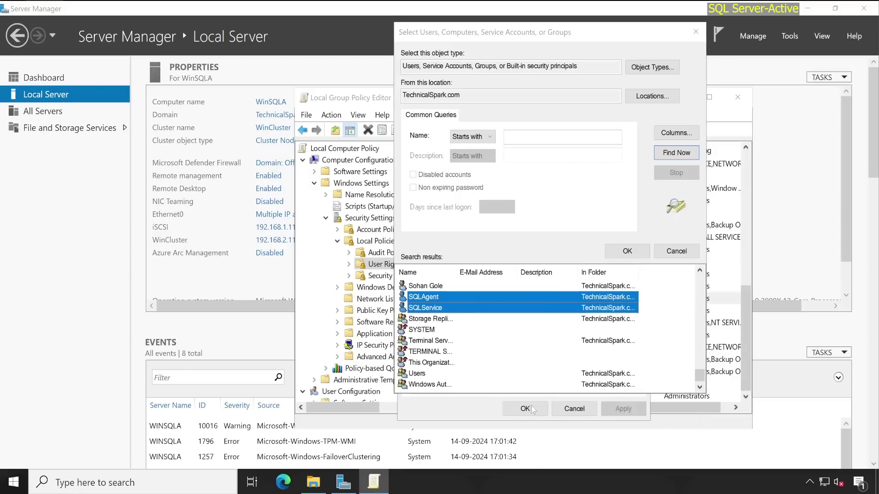
{"action": "left_click", "coordinate": [627, 252]}
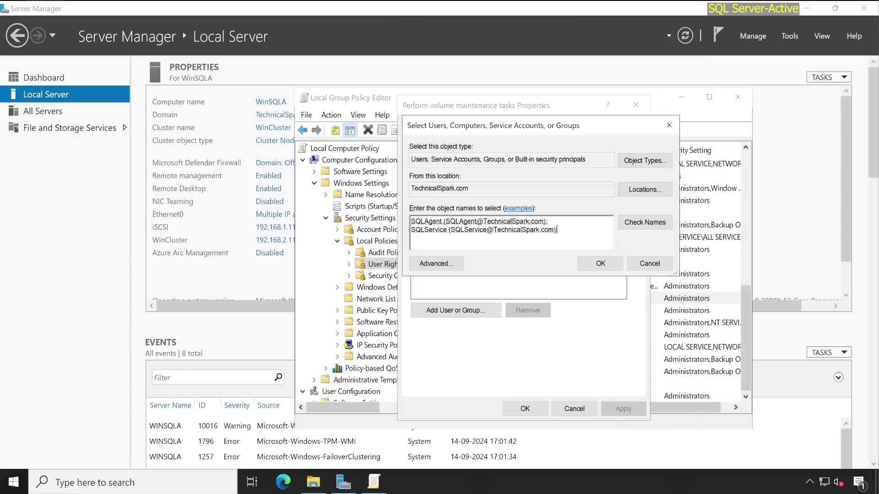
{"action": "key", "text": "shift+Home"}
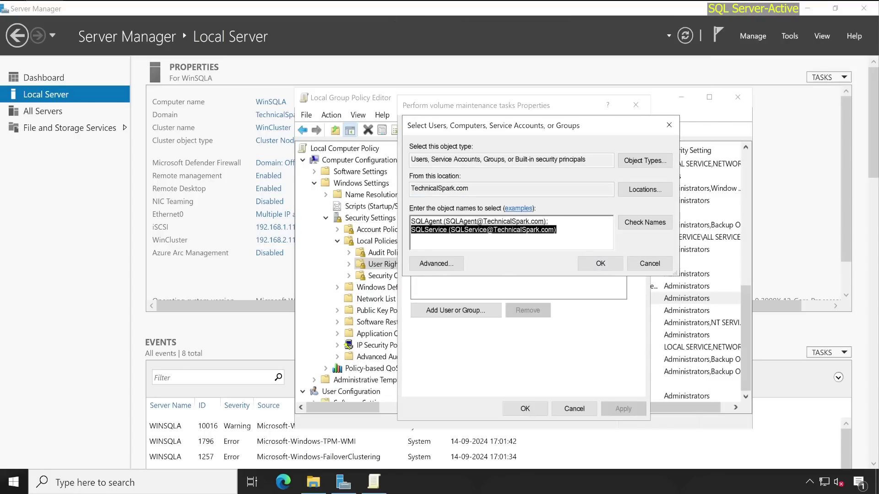
{"action": "key", "text": "shift+Up"}
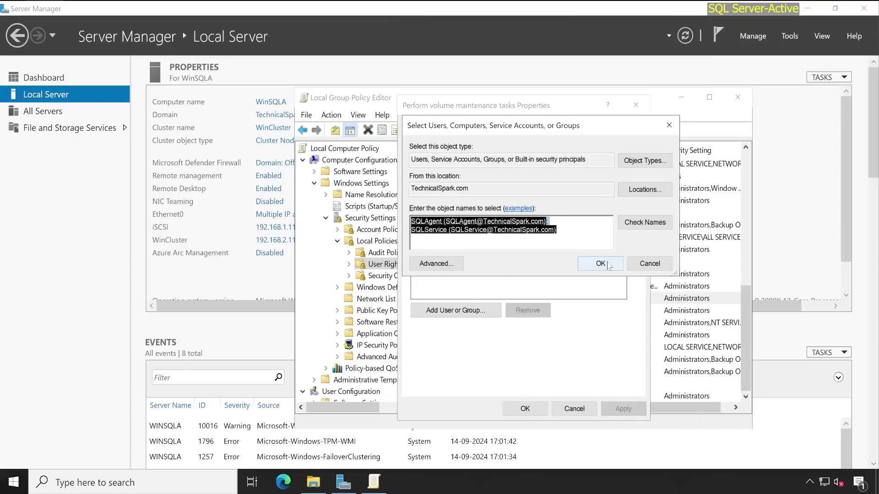
{"action": "left_click", "coordinate": [609, 264]}
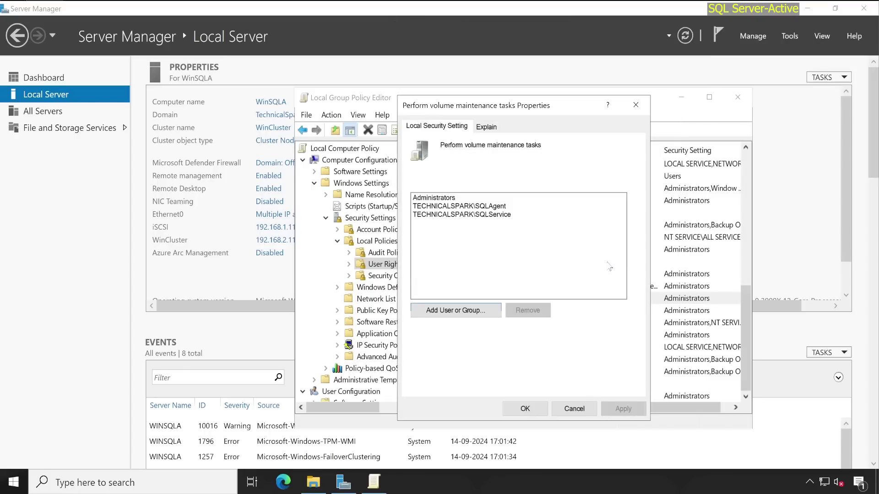
{"action": "left_click", "coordinate": [476, 207]}
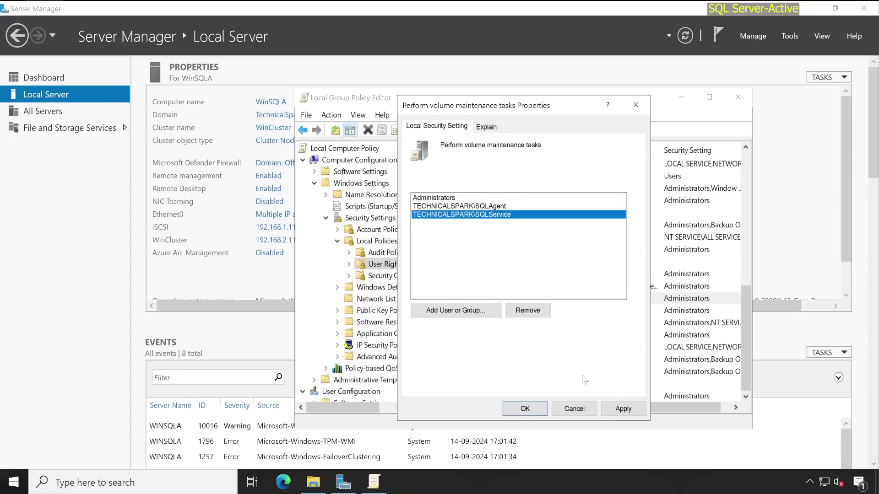
- Apply the volume maintenance grant and list domain accounts for Profile single process
{"action": "left_click", "coordinate": [622, 411]}
{"action": "left_click", "coordinate": [530, 409]}
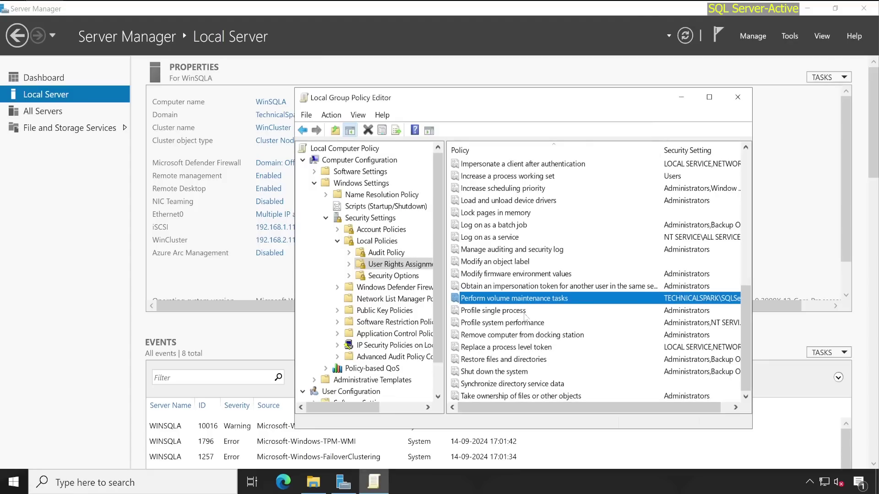
{"action": "left_click", "coordinate": [522, 313]}
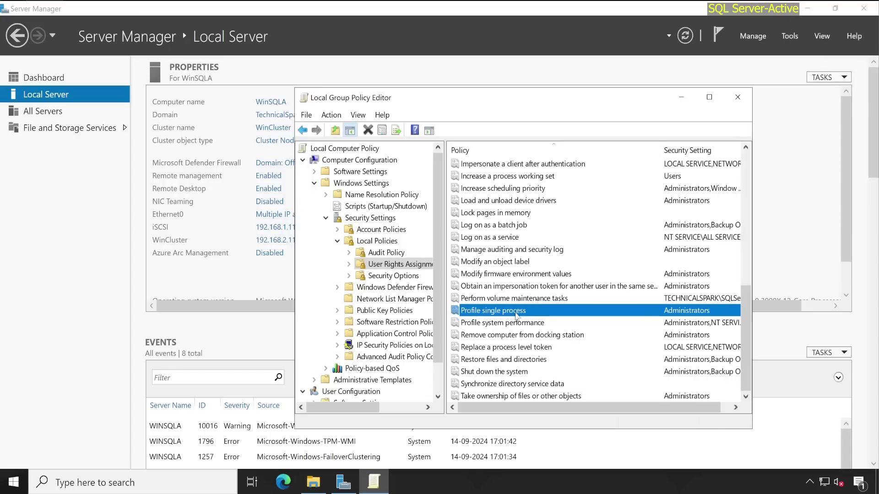
{"action": "double_click", "coordinate": [516, 311]}
{"action": "left_click", "coordinate": [445, 316]}
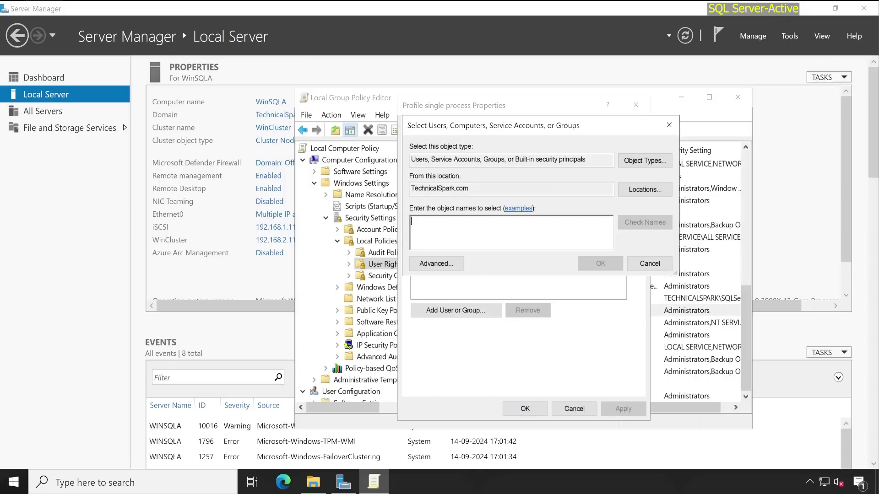
{"action": "left_click", "coordinate": [436, 263]}
{"action": "left_click", "coordinate": [690, 224]}
{"action": "scroll", "coordinate": [476, 412], "scroll_direction": "down", "scroll_amount": 7}
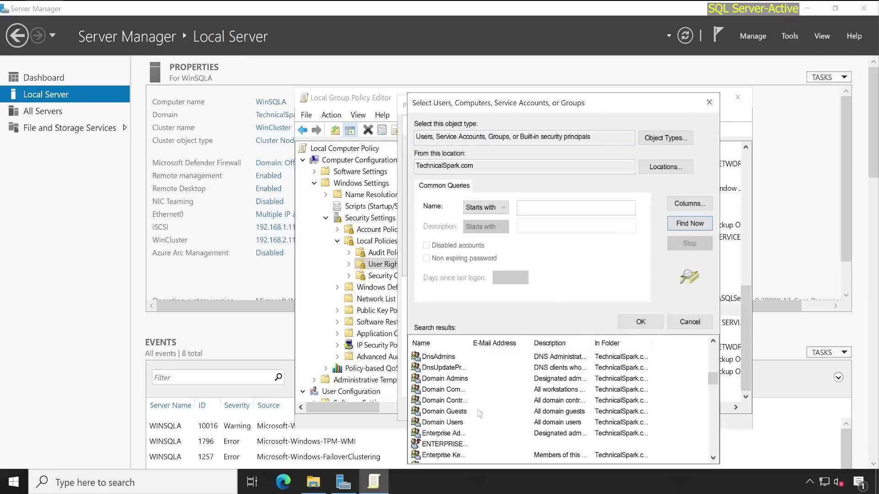
{"action": "scroll", "coordinate": [479, 413], "scroll_direction": "down", "scroll_amount": 7}
{"action": "scroll", "coordinate": [480, 412], "scroll_direction": "down", "scroll_amount": 5}
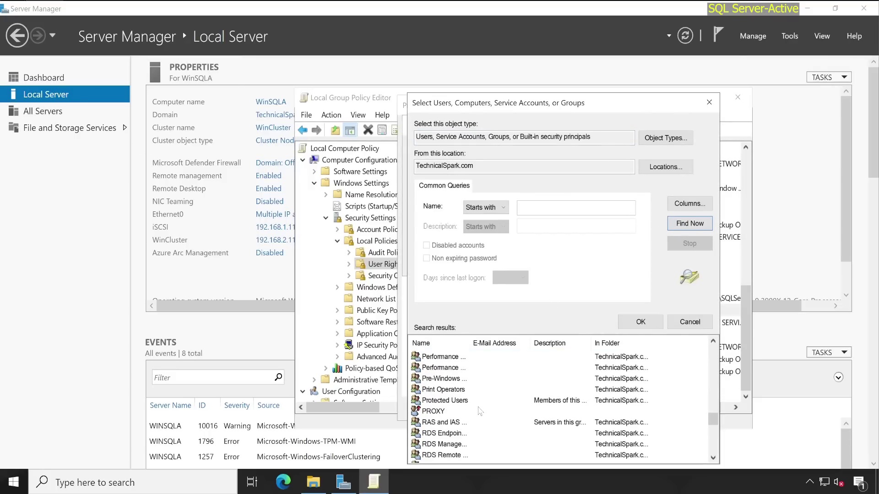
{"action": "scroll", "coordinate": [479, 412], "scroll_direction": "down", "scroll_amount": 3}
{"action": "scroll", "coordinate": [479, 411], "scroll_direction": "down", "scroll_amount": 1}
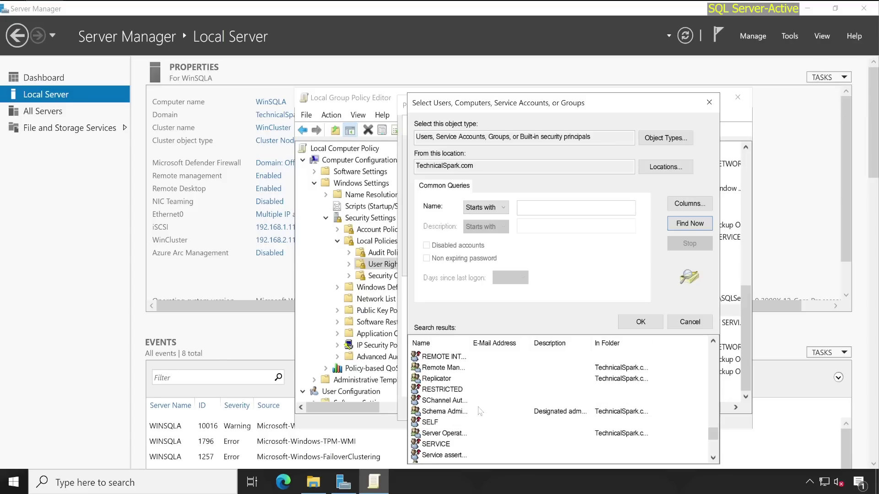
{"action": "scroll", "coordinate": [473, 400], "scroll_direction": "down", "scroll_amount": 2}
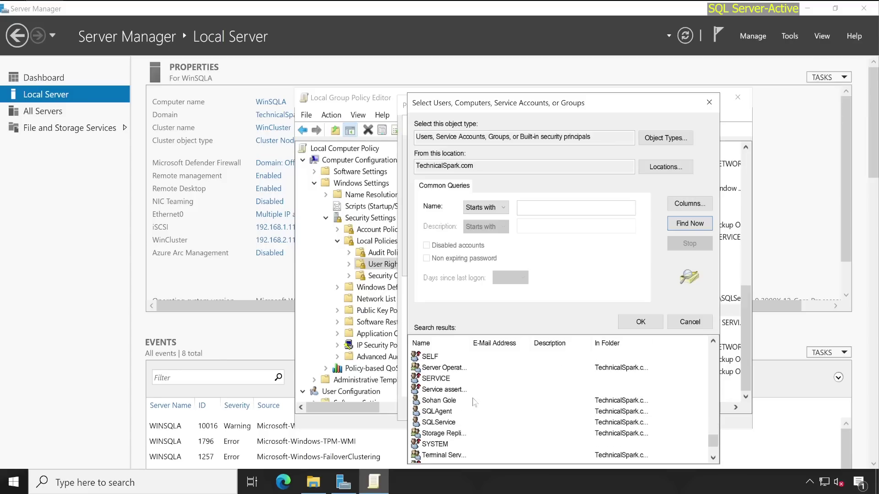
- Grant SQLAgent and SQLService Profile single process, apply, and verify both rights
{"action": "left_click", "coordinate": [442, 411]}
{"action": "left_click", "coordinate": [442, 422], "text": "ctrl"}
{"action": "left_click", "coordinate": [641, 324]}
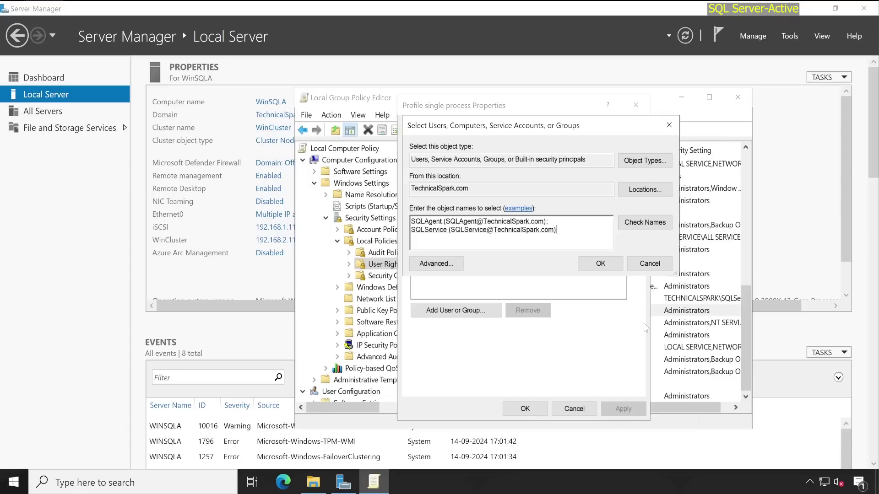
{"action": "left_click", "coordinate": [616, 265]}
{"action": "left_click", "coordinate": [622, 408]}
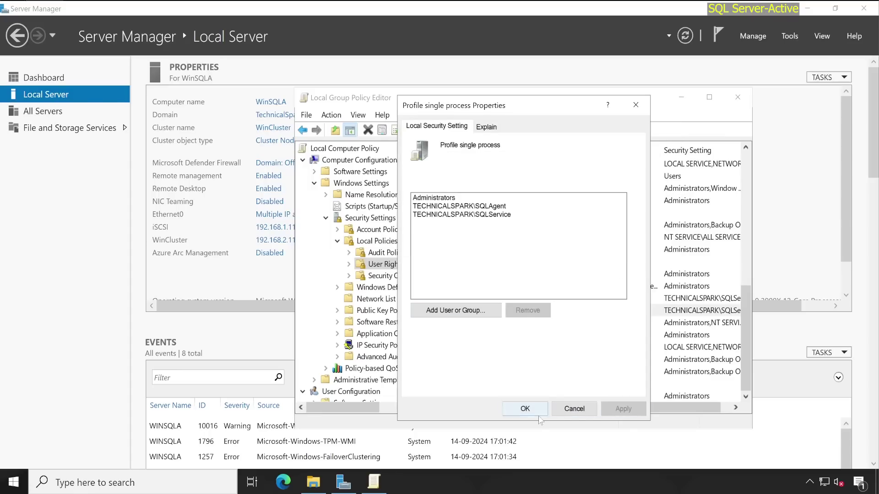
{"action": "left_click", "coordinate": [535, 411]}
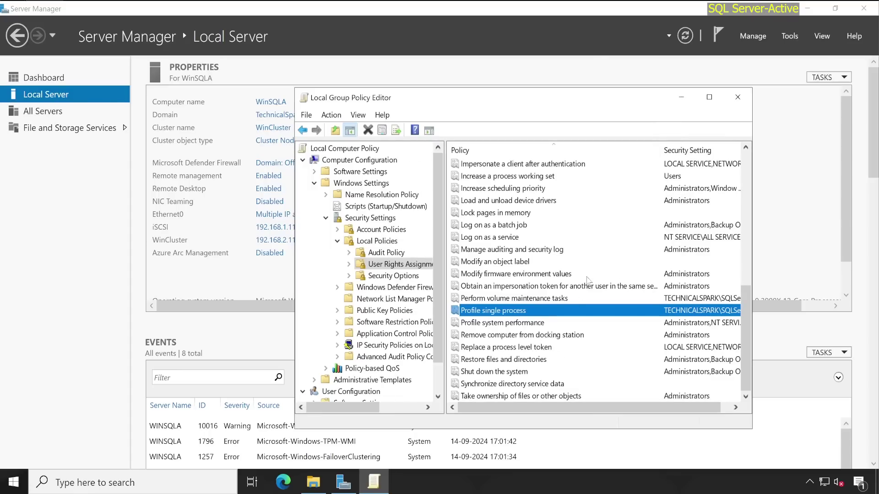
{"action": "left_click", "coordinate": [532, 302]}
{"action": "left_click", "coordinate": [516, 312]}
- On WinSQLB, launch the Local Group Policy Editor from the Run box
{"action": "left_click", "coordinate": [494, 300]}
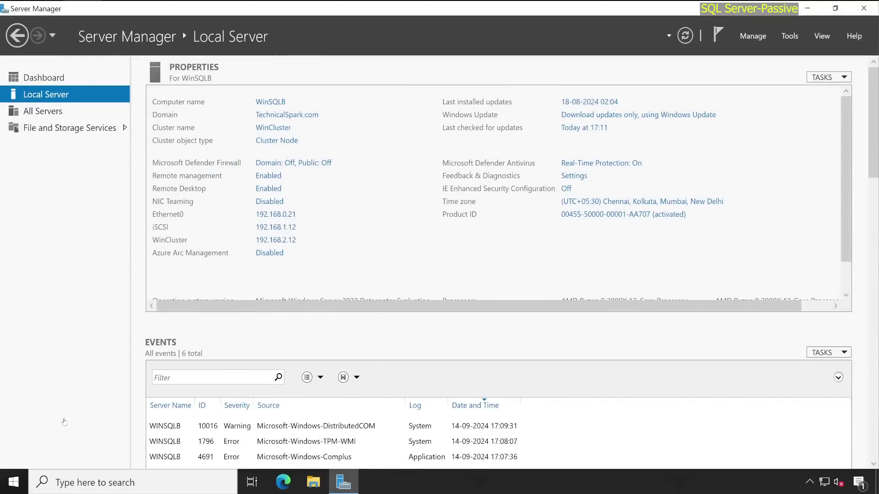
{"action": "right_click", "coordinate": [13, 482]}
{"action": "left_click", "coordinate": [64, 414]}
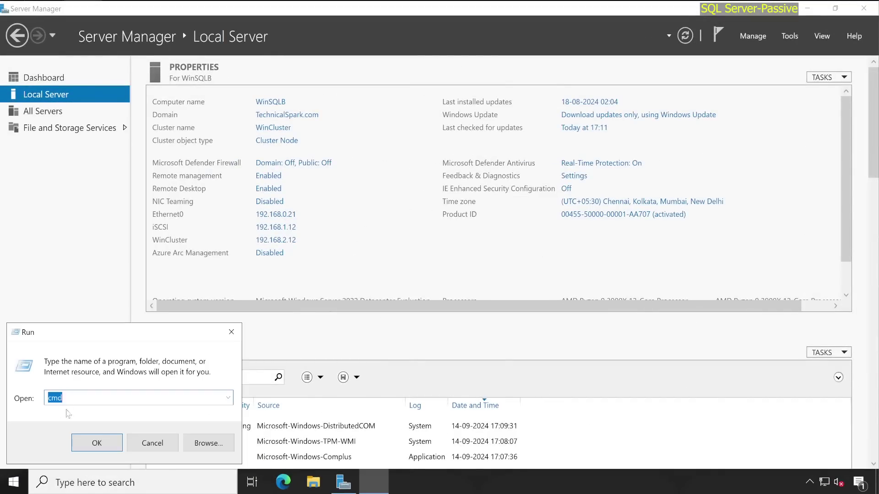
{"action": "type", "text": "gpe"}
{"action": "type", "text": "c"}
{"action": "key", "text": "Return"}
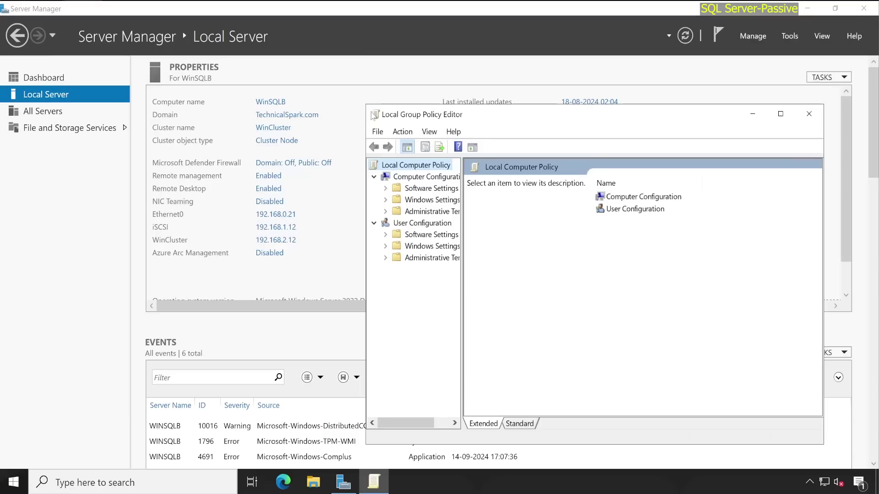
- Expand Security Settings > Local Policies > User Rights Assignment and select Perform volume maintenance tasks
{"action": "left_click", "coordinate": [387, 200]}
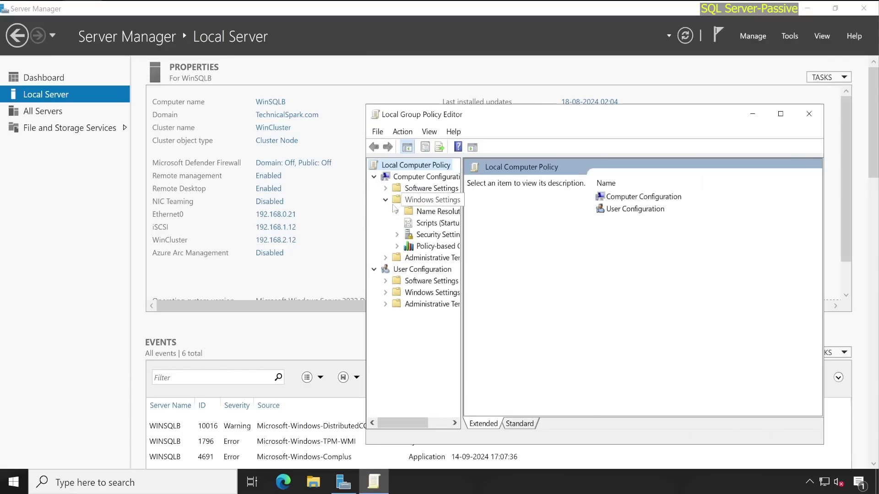
{"action": "left_click", "coordinate": [397, 235]}
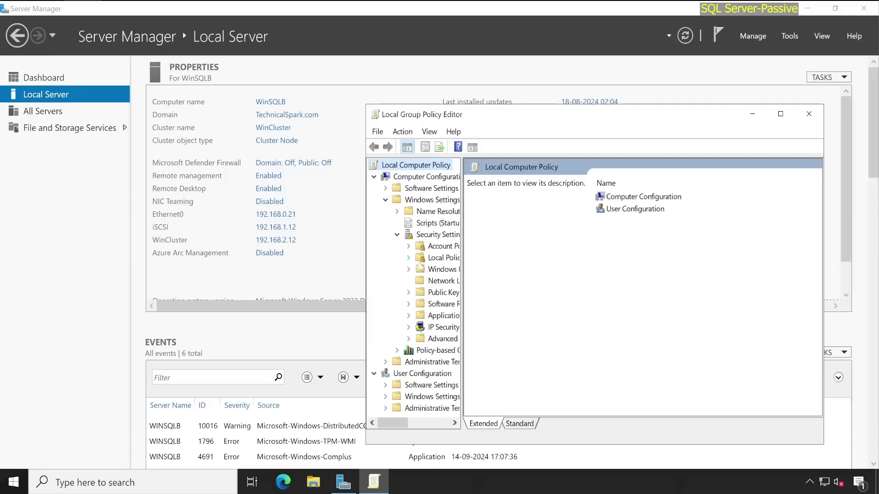
{"action": "left_click", "coordinate": [409, 259]}
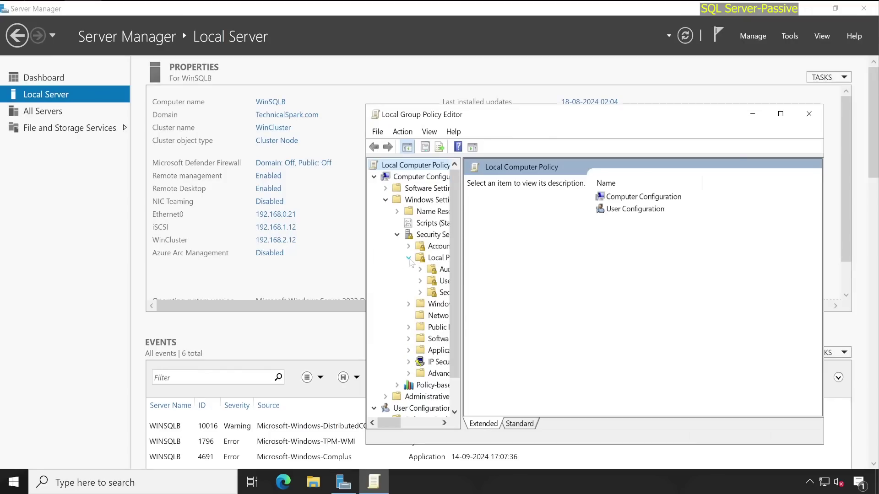
{"action": "left_click", "coordinate": [439, 285]}
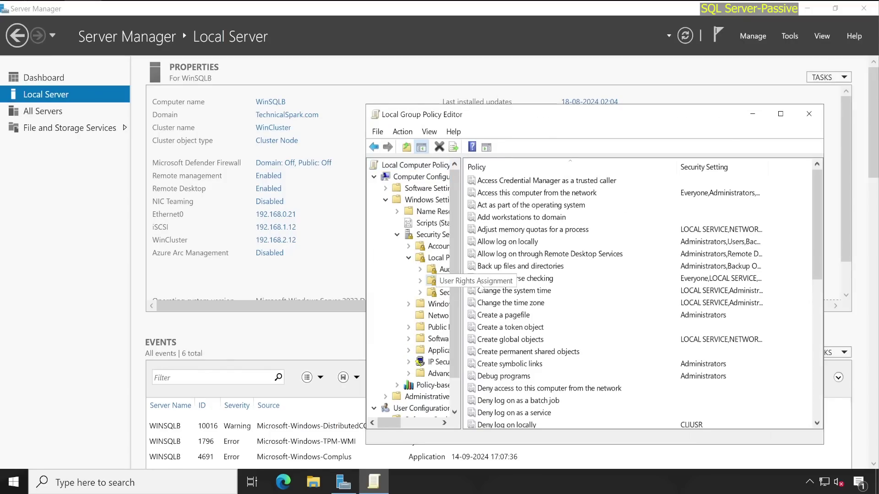
{"action": "scroll", "coordinate": [605, 318], "scroll_direction": "down", "scroll_amount": 10}
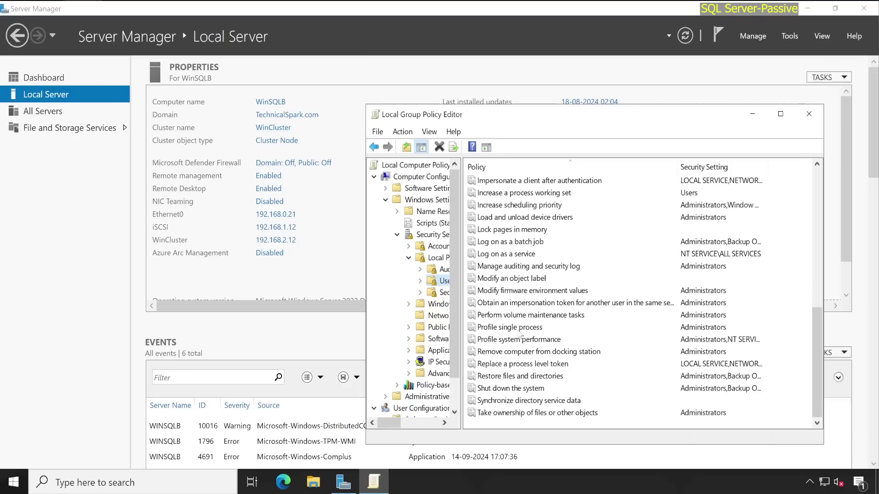
{"action": "left_click", "coordinate": [525, 317]}
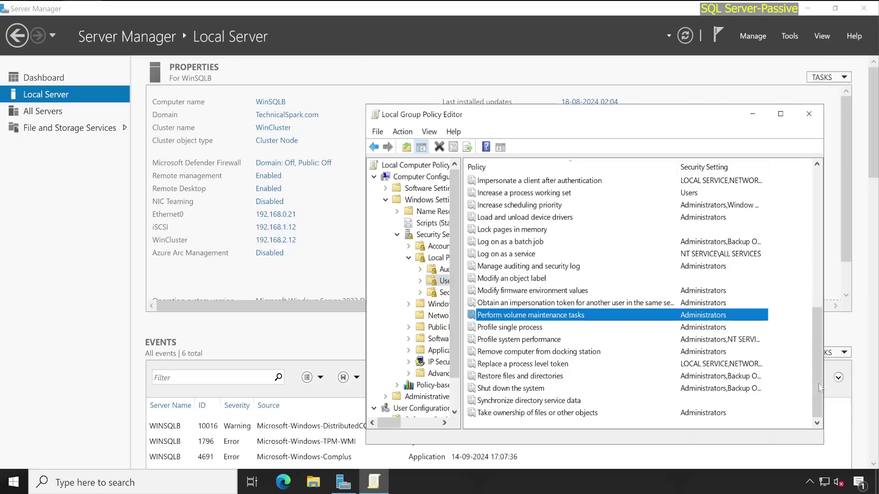
- Find all domain accounts through the advanced search for Perform volume maintenance tasks
{"action": "double_click", "coordinate": [517, 316]}
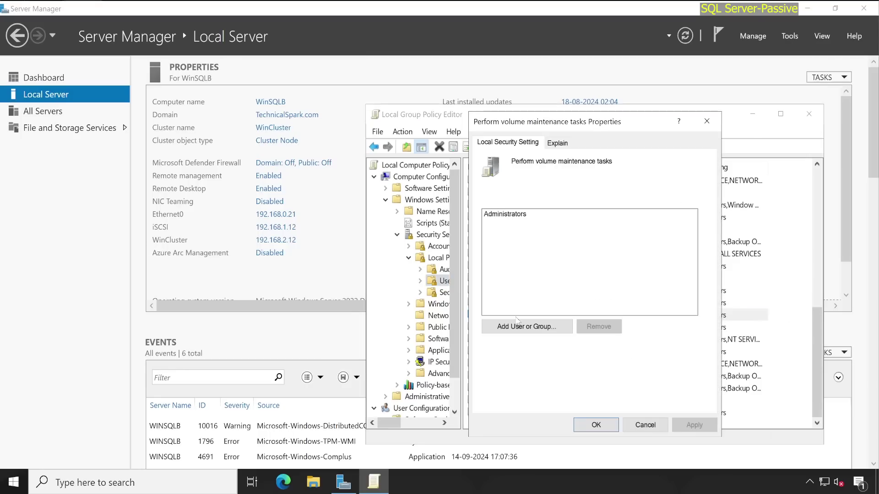
{"action": "left_click", "coordinate": [534, 327]}
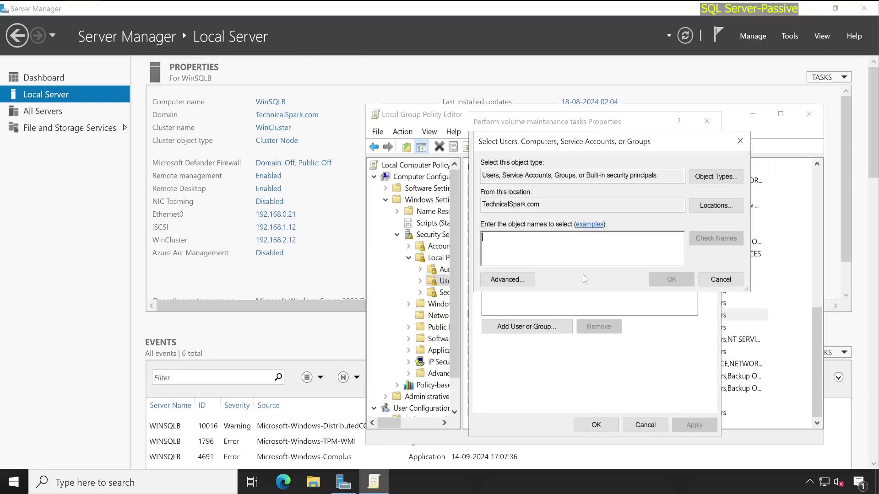
{"action": "left_click", "coordinate": [506, 279]}
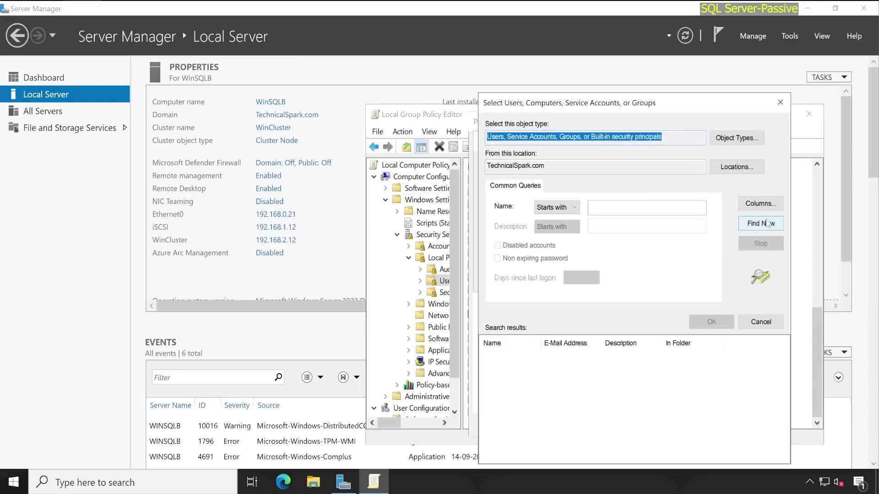
{"action": "left_click", "coordinate": [768, 228]}
{"action": "scroll", "coordinate": [566, 398], "scroll_direction": "down", "scroll_amount": 10}
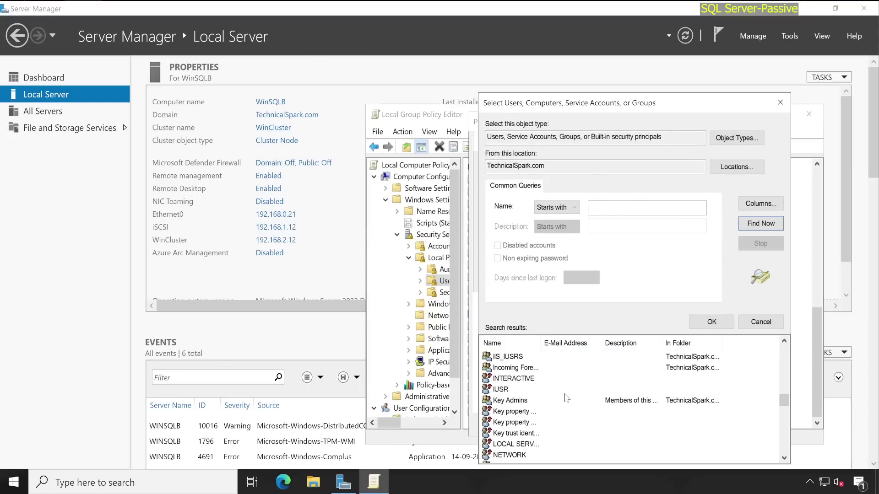
{"action": "scroll", "coordinate": [567, 398], "scroll_direction": "down", "scroll_amount": 4}
{"action": "scroll", "coordinate": [567, 397], "scroll_direction": "down", "scroll_amount": 2}
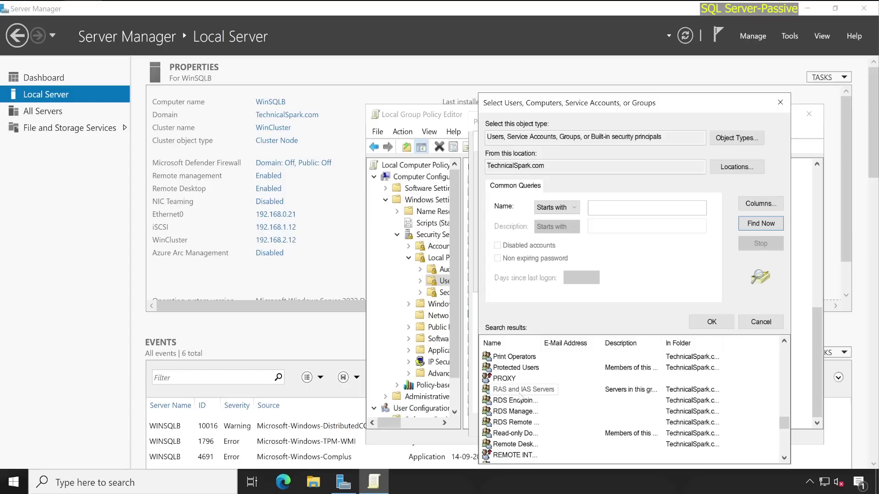
{"action": "scroll", "coordinate": [521, 396], "scroll_direction": "down", "scroll_amount": 1}
- Add the SQLAgent and SQLService accounts to the volume maintenance right
{"action": "left_click", "coordinate": [465, 404]}
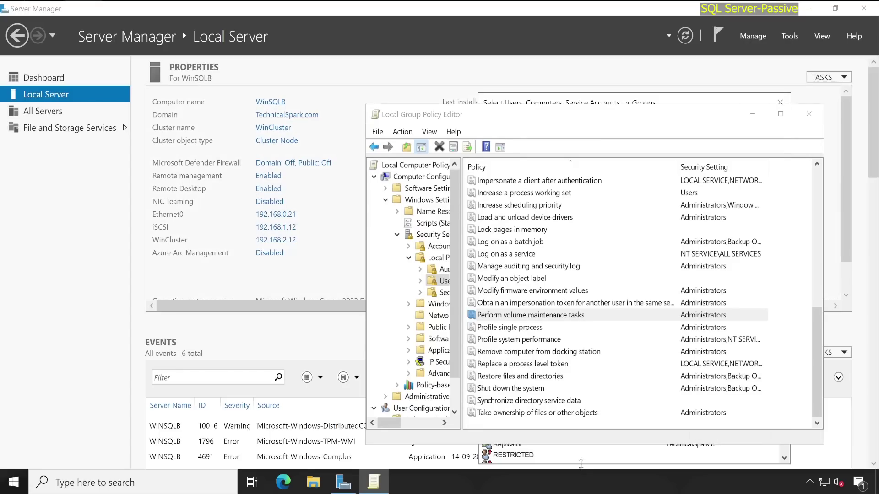
{"action": "left_click", "coordinate": [659, 456]}
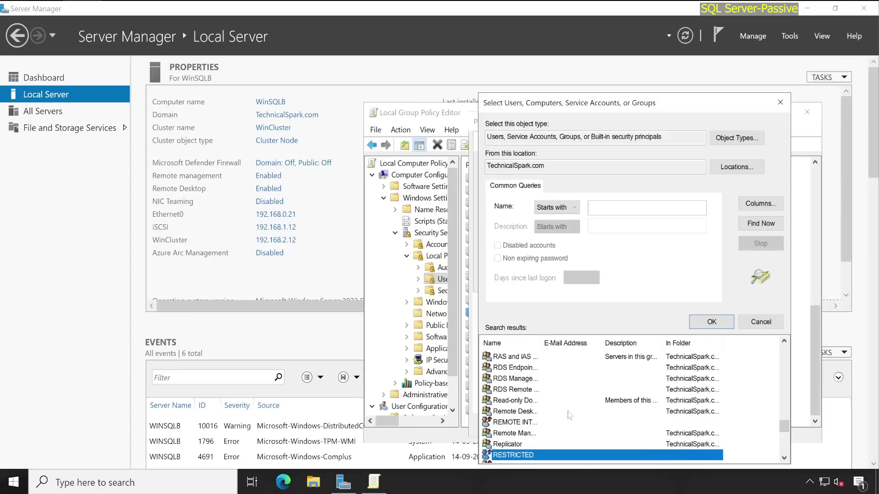
{"action": "scroll", "coordinate": [567, 412], "scroll_direction": "down", "scroll_amount": 3}
{"action": "left_click", "coordinate": [509, 412]}
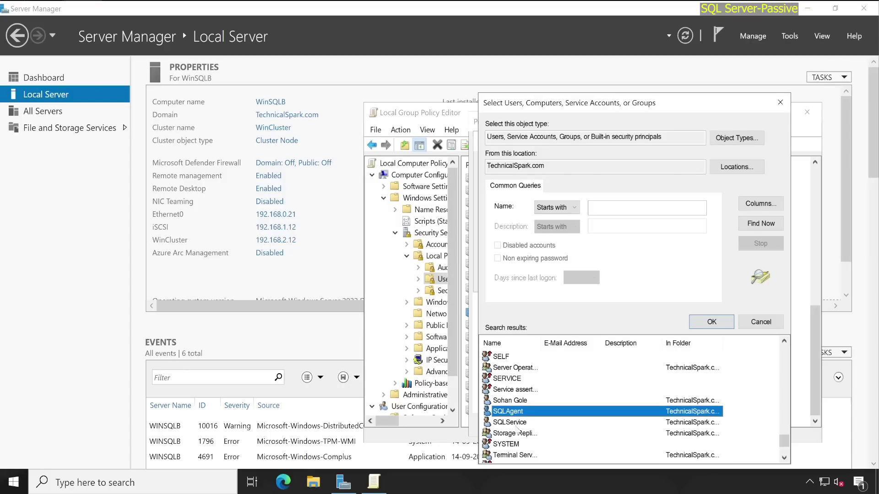
{"action": "left_click", "coordinate": [722, 322]}
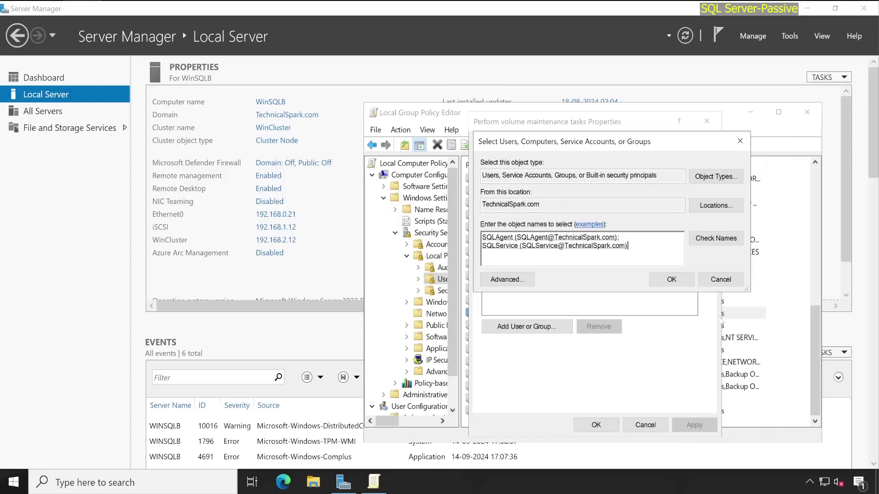
{"action": "left_click", "coordinate": [671, 280]}
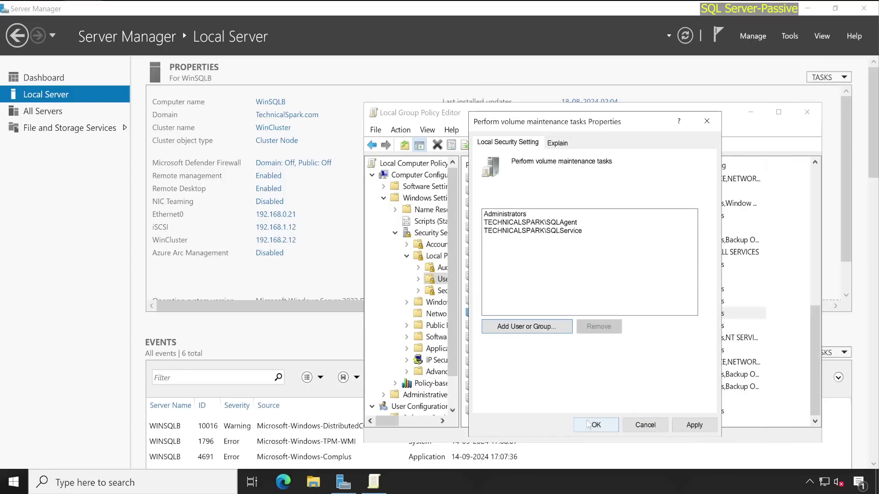
- Apply the volume maintenance grant and list domain accounts for Profile single process
{"action": "left_click", "coordinate": [503, 326]}
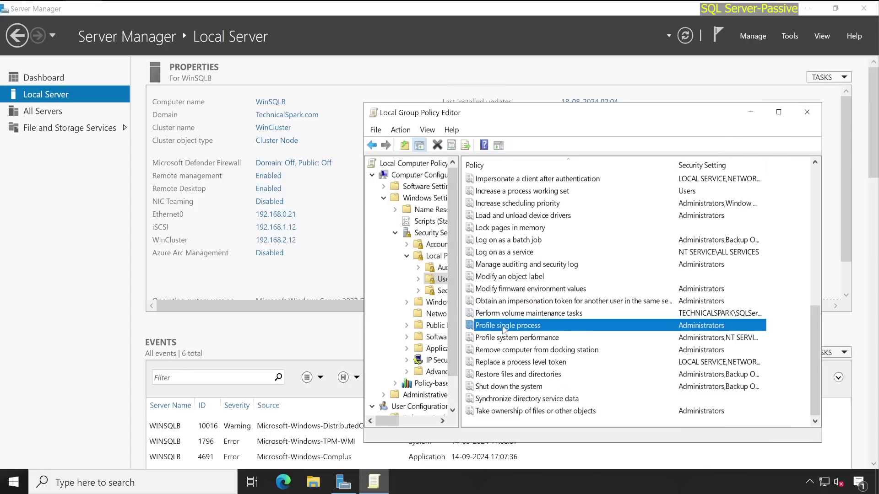
{"action": "double_click", "coordinate": [503, 326]}
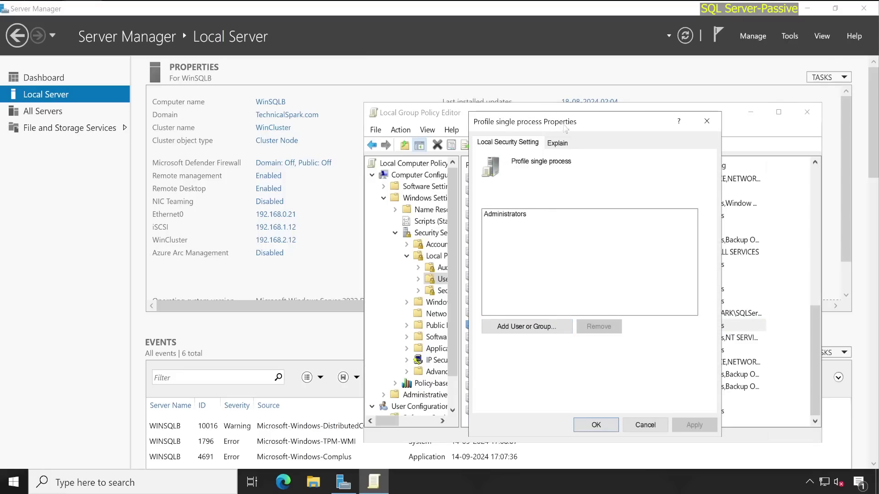
{"action": "left_click", "coordinate": [519, 326]}
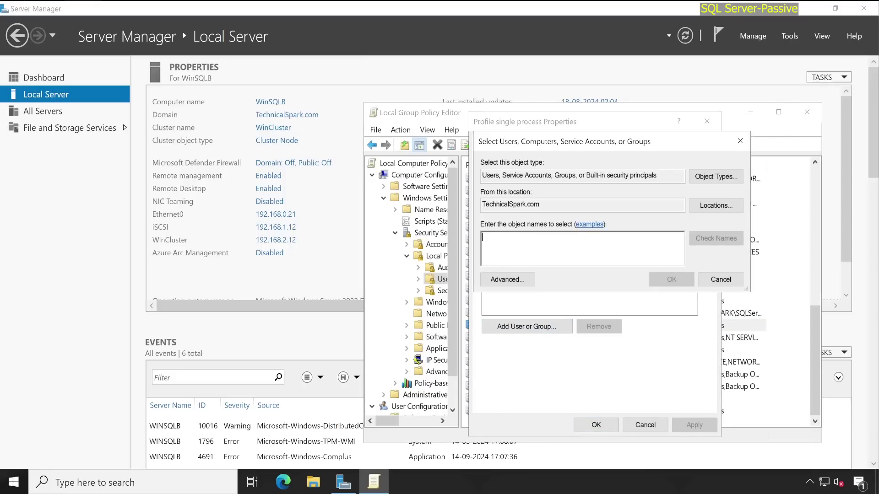
{"action": "left_click", "coordinate": [507, 280]}
{"action": "left_click", "coordinate": [760, 224]}
{"action": "scroll", "coordinate": [517, 411], "scroll_direction": "down", "scroll_amount": 10}
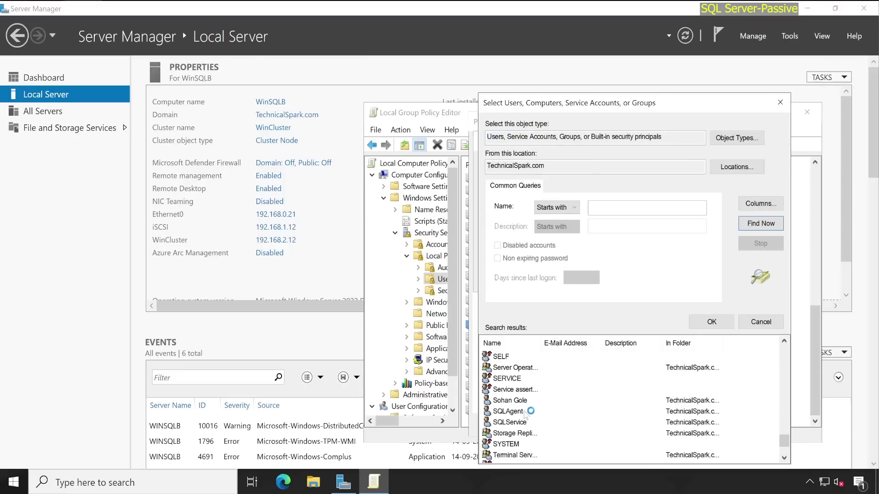
- Grant SQLAgent and SQLService Profile single process, apply it, and close the editor
{"action": "left_click", "coordinate": [508, 411]}
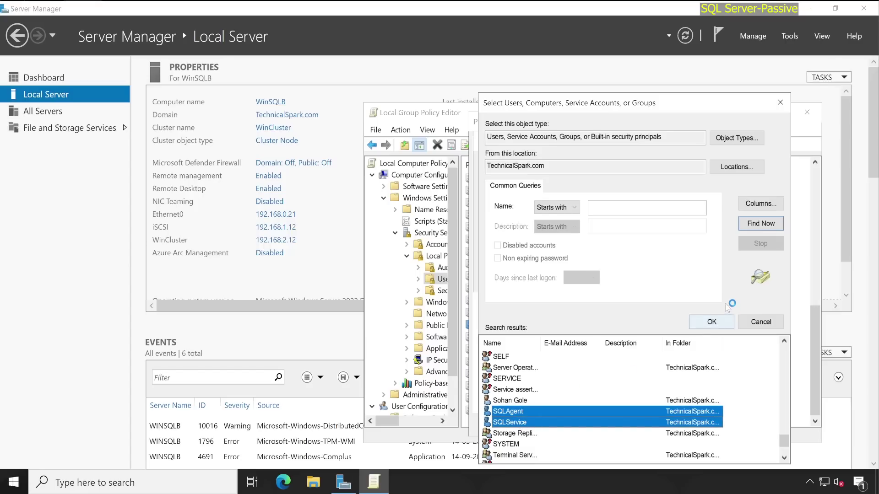
{"action": "left_click", "coordinate": [711, 322]}
{"action": "left_click", "coordinate": [672, 279]}
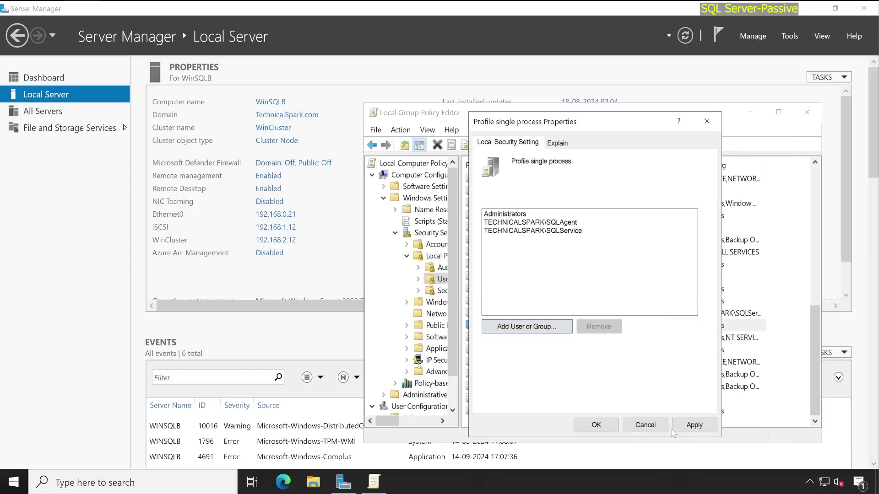
{"action": "left_click", "coordinate": [632, 428]}
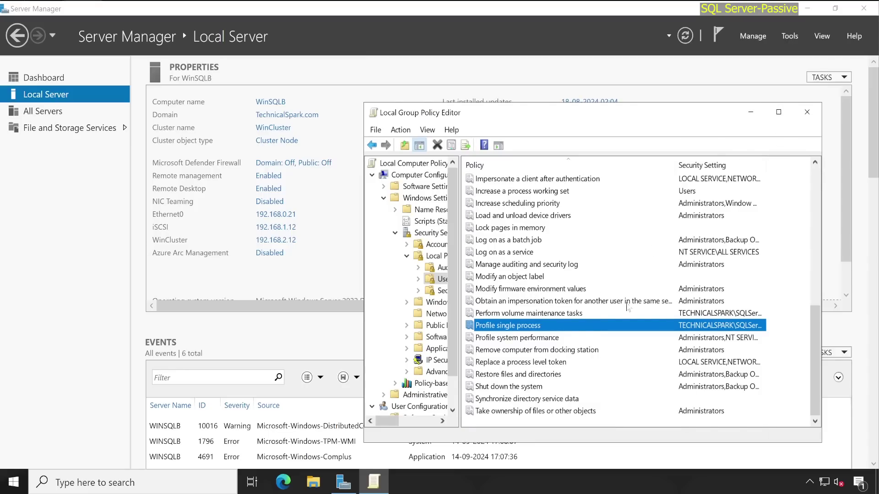
{"action": "left_click", "coordinate": [808, 113]}
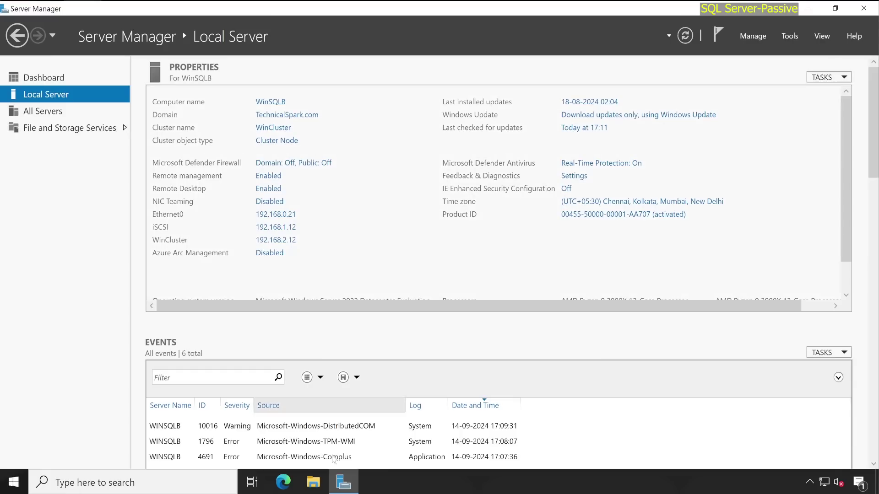
- In File Explorer's Downloads folder, select the SSMS-Setup-ENU and SQLServer2022-x64-ENU files
{"action": "left_click", "coordinate": [315, 485]}
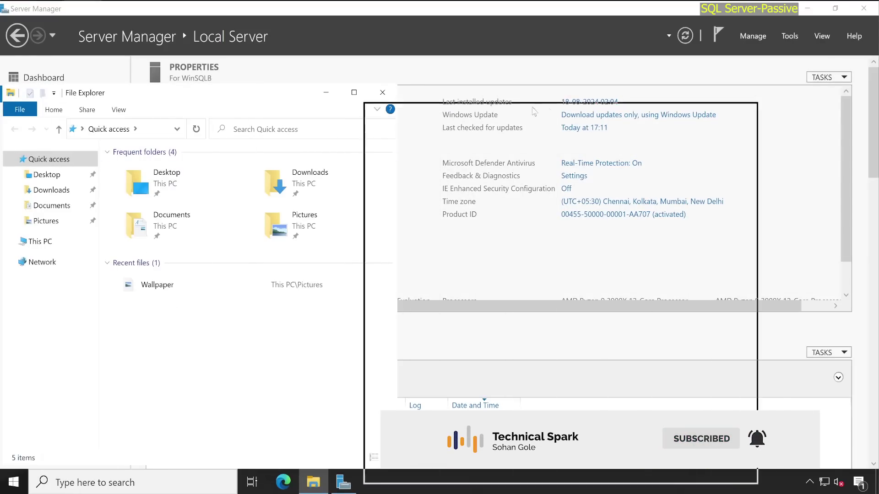
{"action": "left_click_drag", "start_coordinate": [87, 93], "coordinate": [492, 102]}
{"action": "left_click", "coordinate": [456, 199]}
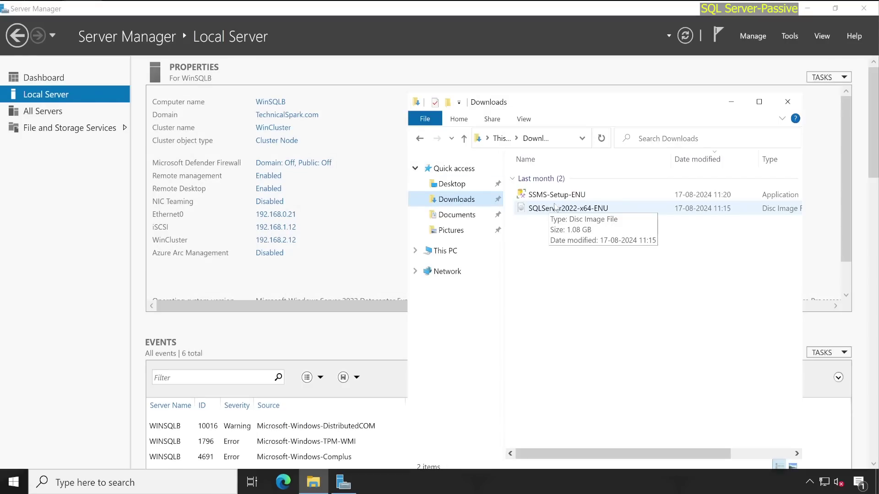
{"action": "left_click", "coordinate": [563, 196]}
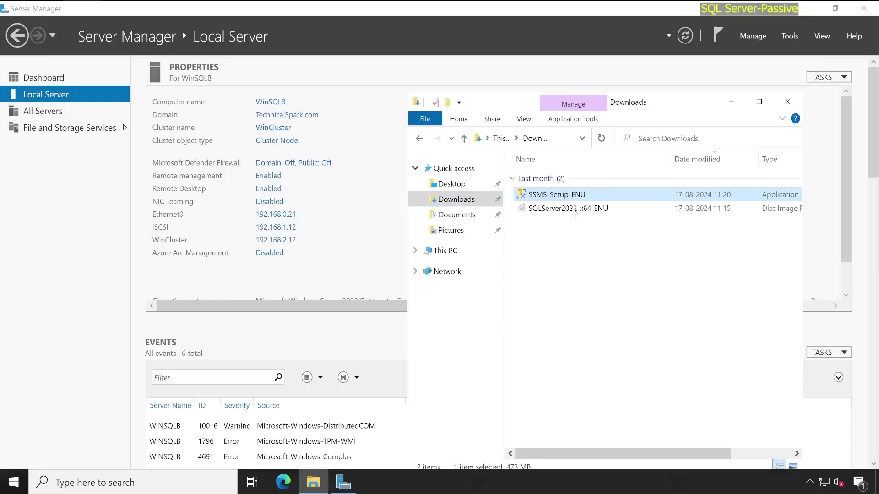
{"action": "left_click", "coordinate": [570, 210]}
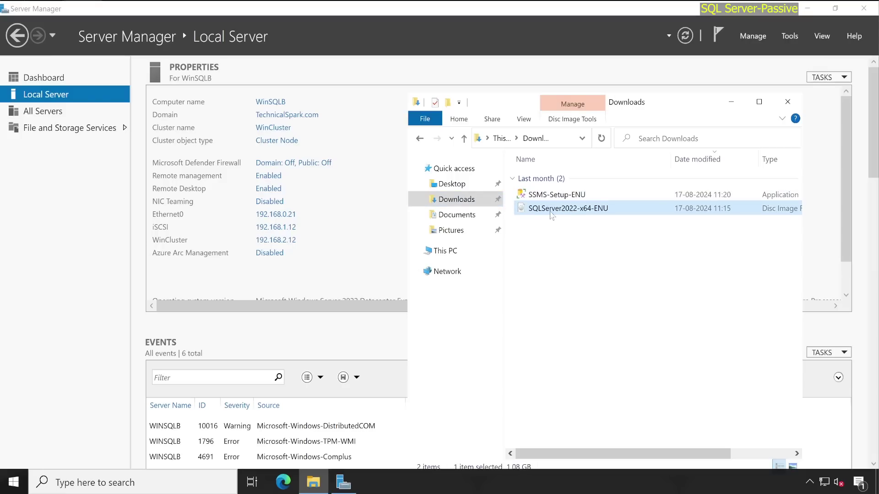
{"action": "left_click", "coordinate": [589, 200]}
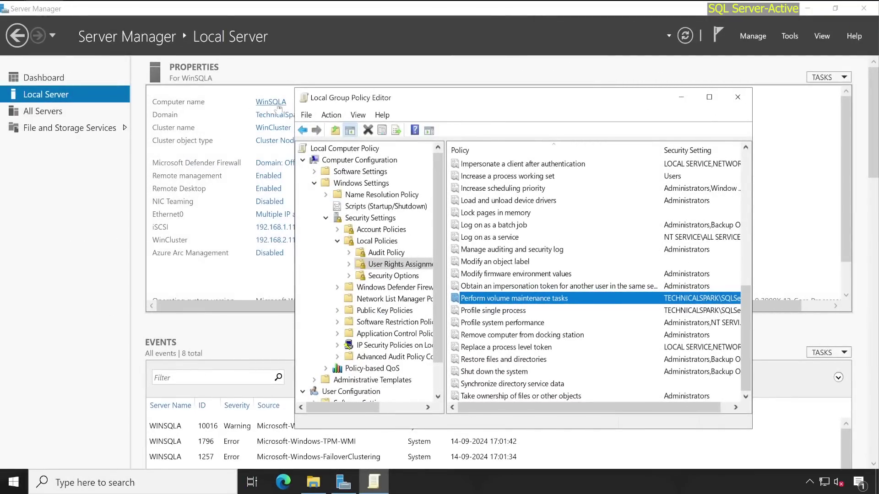
- Open Downloads in File Explorer, select SSMS-Setup-ENU, and launch Microsoft Edge
{"action": "left_click", "coordinate": [313, 482]}
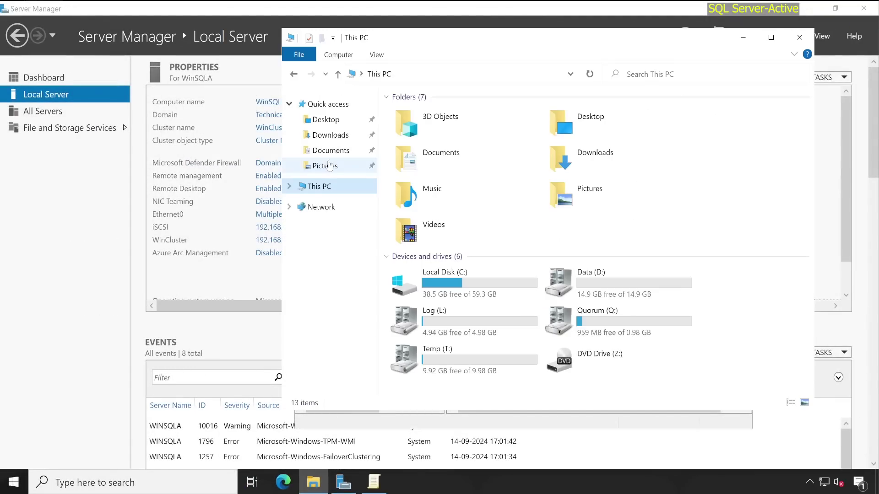
{"action": "left_click", "coordinate": [329, 140]}
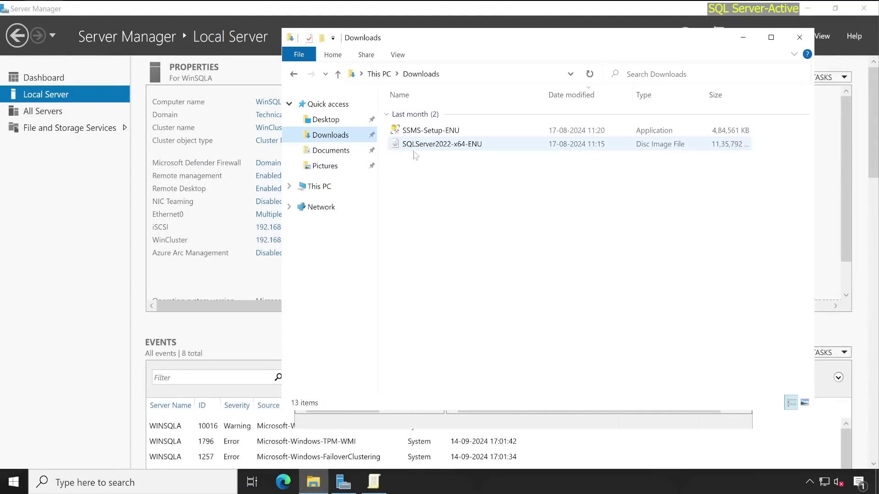
{"action": "left_click", "coordinate": [455, 144]}
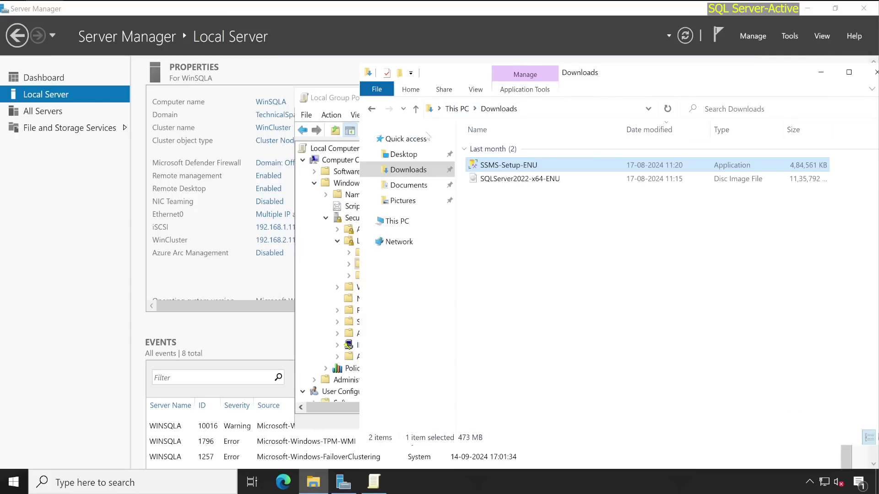
{"action": "left_click", "coordinate": [284, 487]}
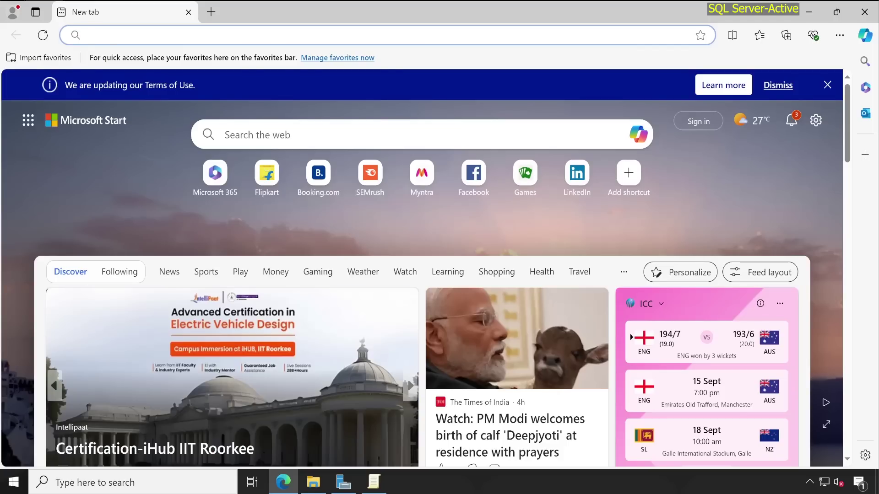
- Search 'microsoft sql server 2022 download' and open Microsoft's SQL Server downloads page
{"action": "type", "text": "microsoft s"}
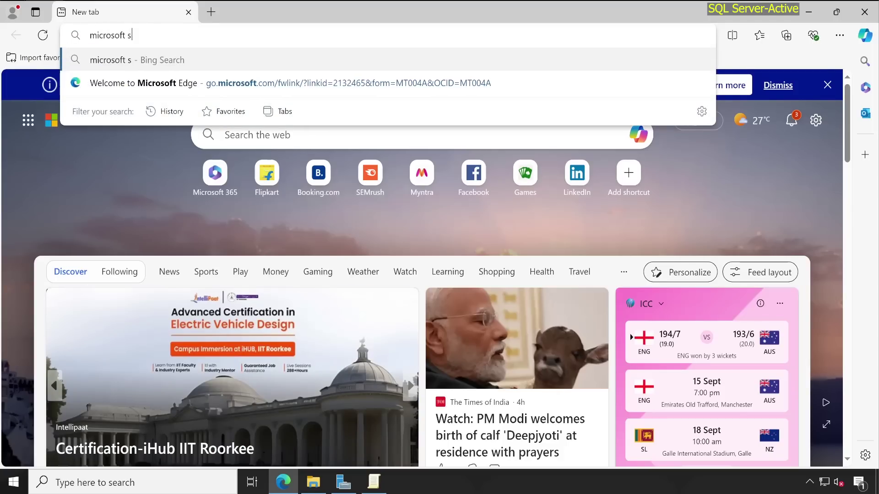
{"action": "type", "text": "ql server"}
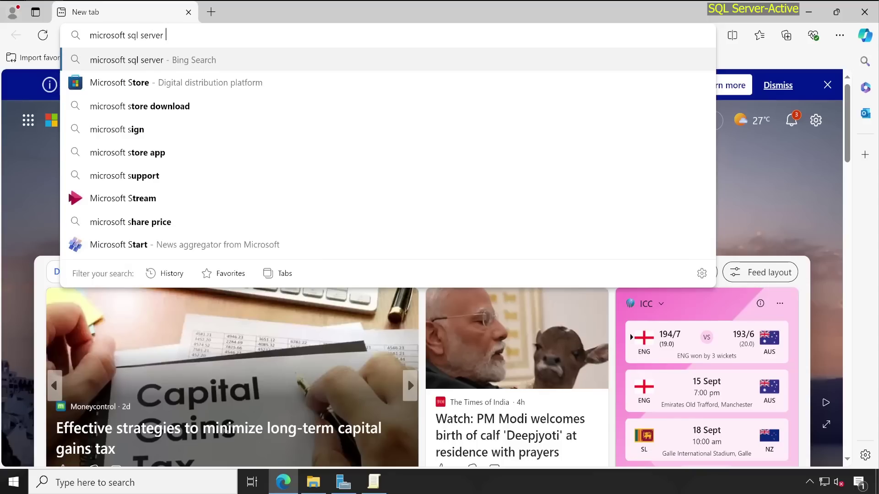
{"action": "type", "text": " 2022"}
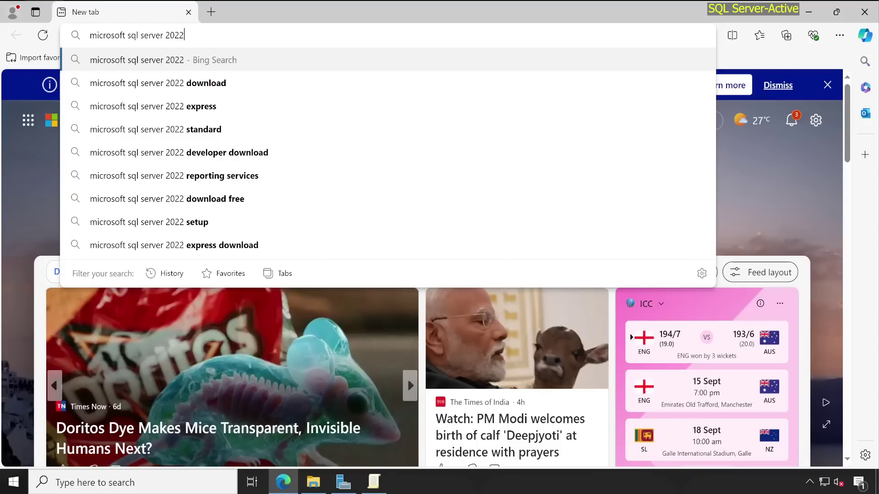
{"action": "key", "text": "Down"}
{"action": "key", "text": "Return"}
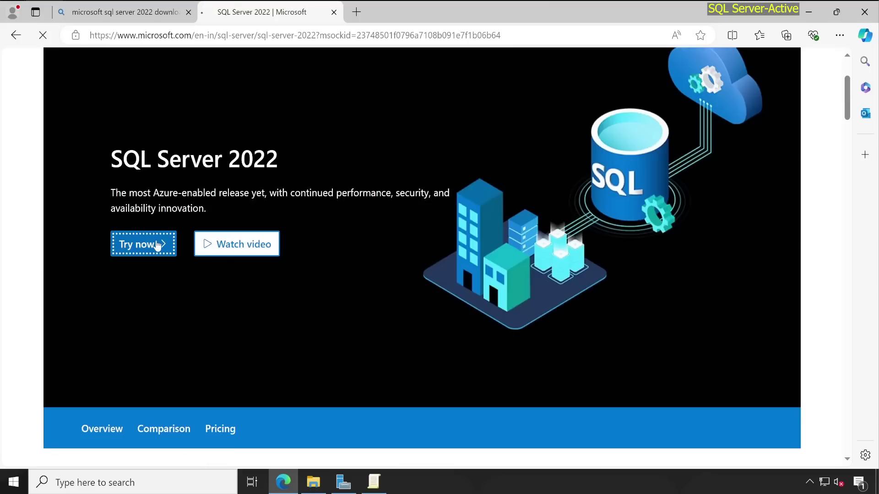
{"action": "left_click", "coordinate": [151, 246]}
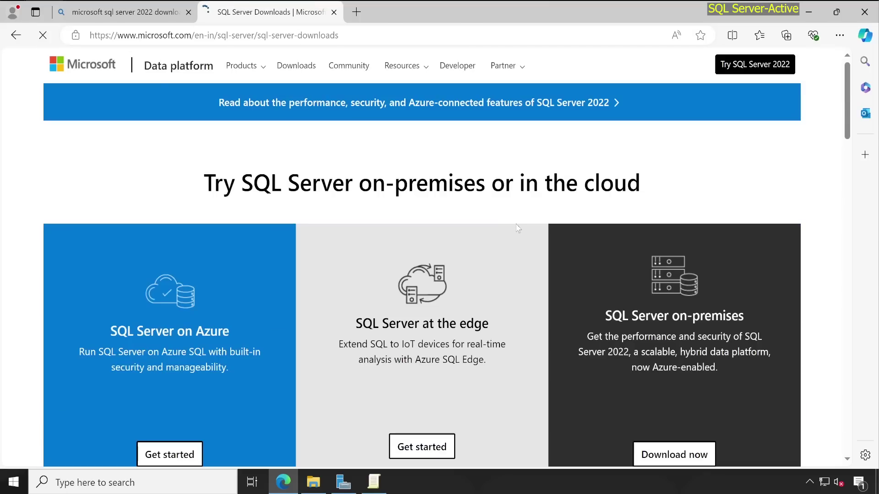
- Choose the on-premises SQL Server 2022 download to reach the free trial registration page
{"action": "scroll", "coordinate": [422, 256], "scroll_direction": "down", "scroll_amount": 2}
{"action": "scroll", "coordinate": [421, 256], "scroll_direction": "down", "scroll_amount": 1}
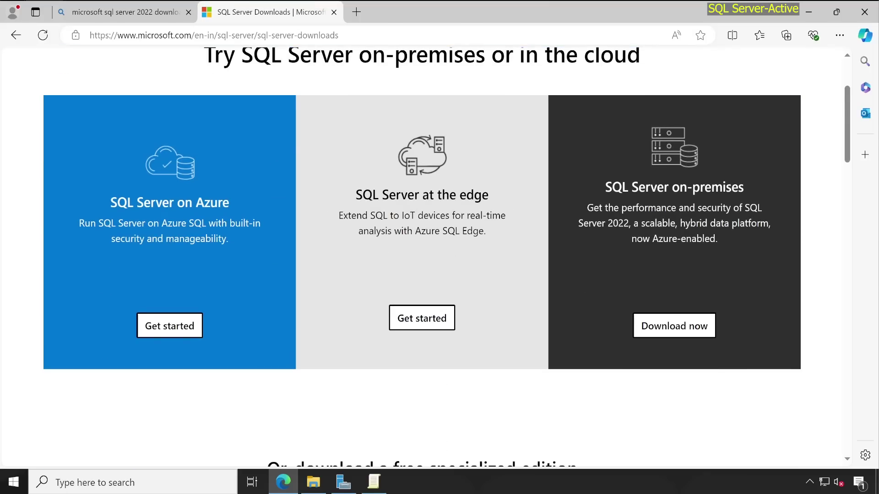
{"action": "left_click_drag", "start_coordinate": [603, 187], "coordinate": [744, 185]}
{"action": "left_click", "coordinate": [675, 329]}
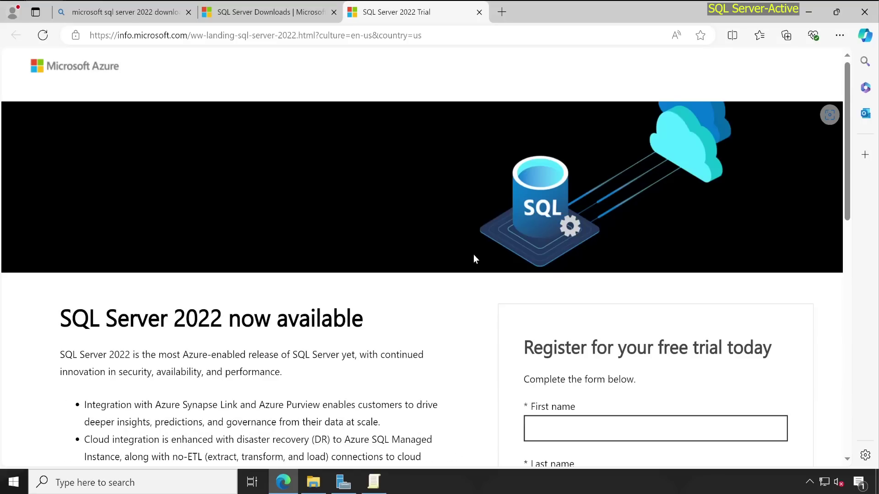
{"action": "scroll", "coordinate": [474, 257], "scroll_direction": "down", "scroll_amount": 5}
{"action": "scroll", "coordinate": [679, 256], "scroll_direction": "down", "scroll_amount": 5}
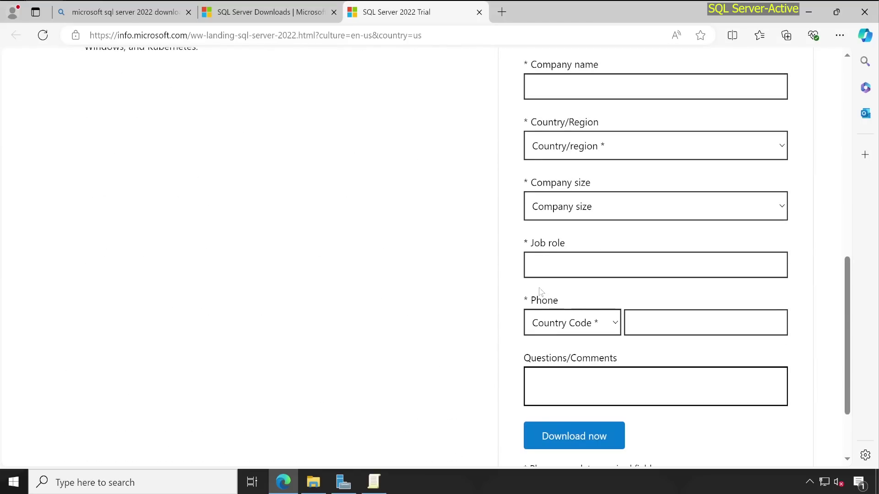
{"action": "scroll", "coordinate": [455, 286], "scroll_direction": "up", "scroll_amount": 1}
{"action": "scroll", "coordinate": [455, 286], "scroll_direction": "up", "scroll_amount": 3}
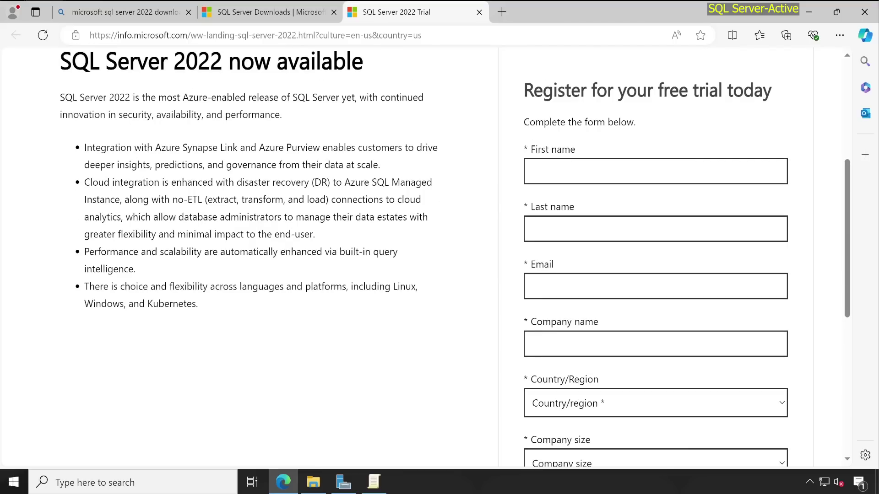
{"action": "scroll", "coordinate": [479, 221], "scroll_direction": "up", "scroll_amount": 2}
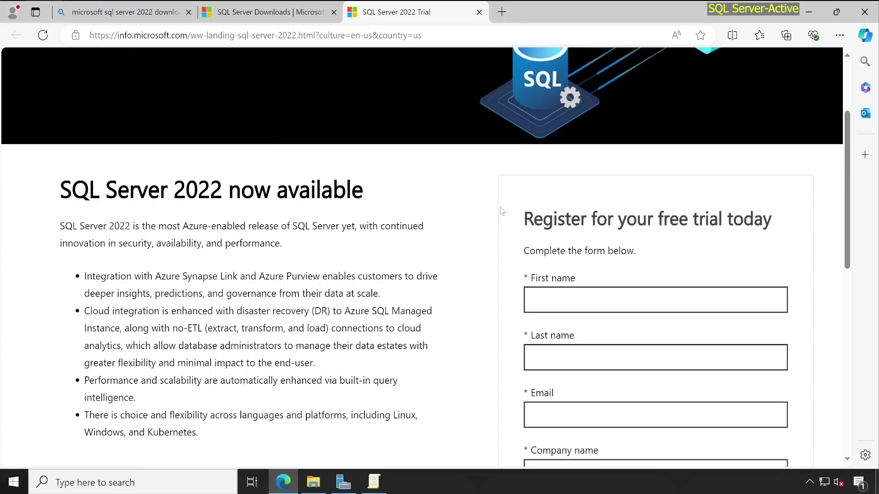
- In a new tab, search 'ssms download' and scroll the Microsoft Learn article to the SSMS 20.2 download section
{"action": "left_click", "coordinate": [502, 12]}
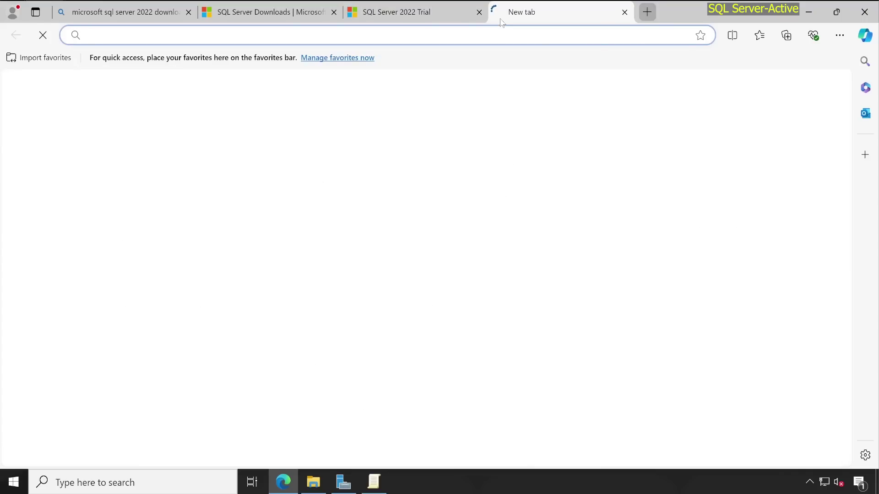
{"action": "type", "text": "ss"}
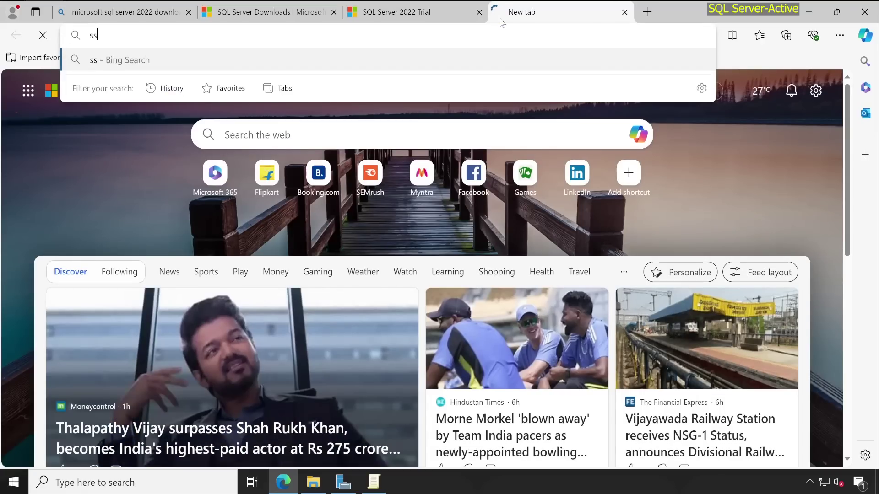
{"action": "type", "text": "s"}
{"action": "key", "text": "BackSpace"}
{"action": "type", "text": "ms d"}
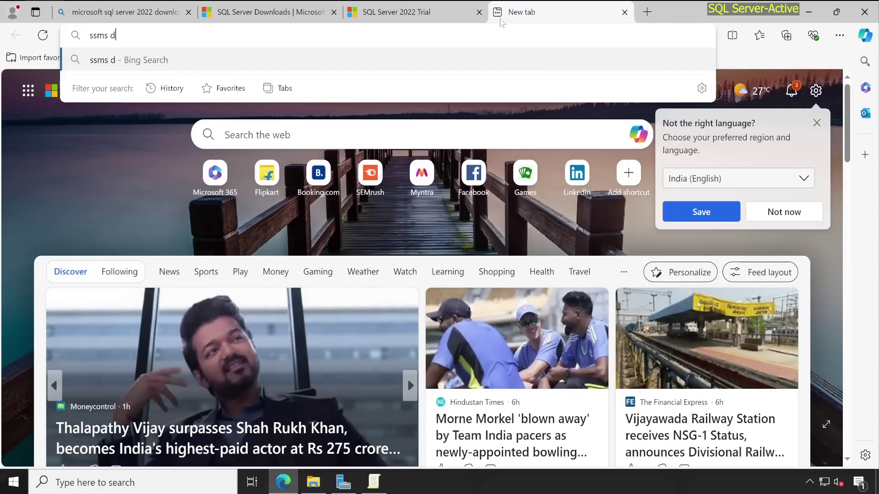
{"action": "type", "text": "o"}
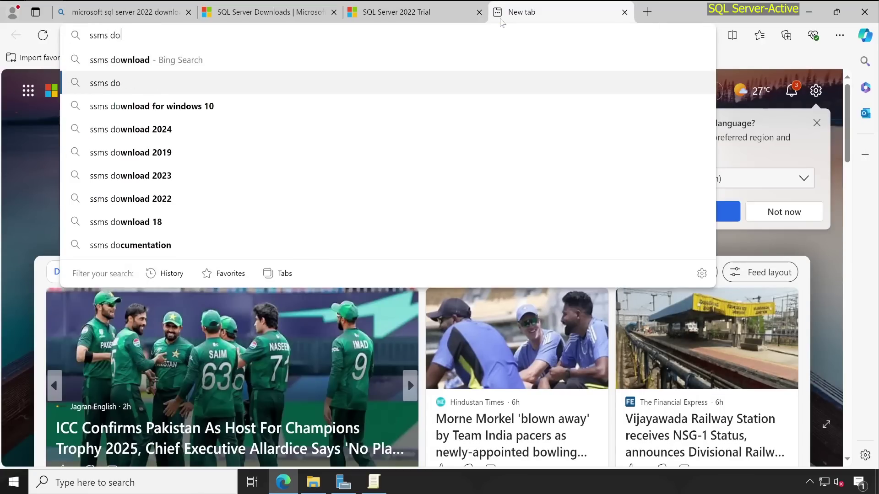
{"action": "key", "text": "Down"}
{"action": "key", "text": "Return"}
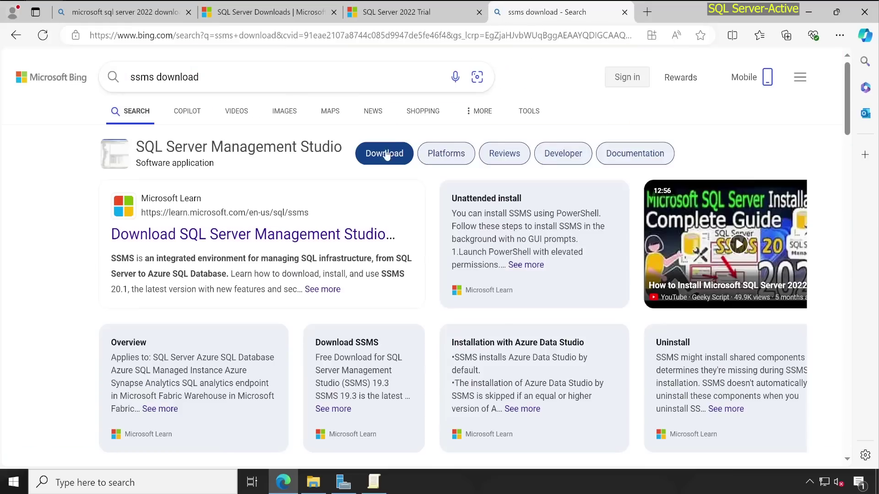
{"action": "left_click", "coordinate": [252, 235]}
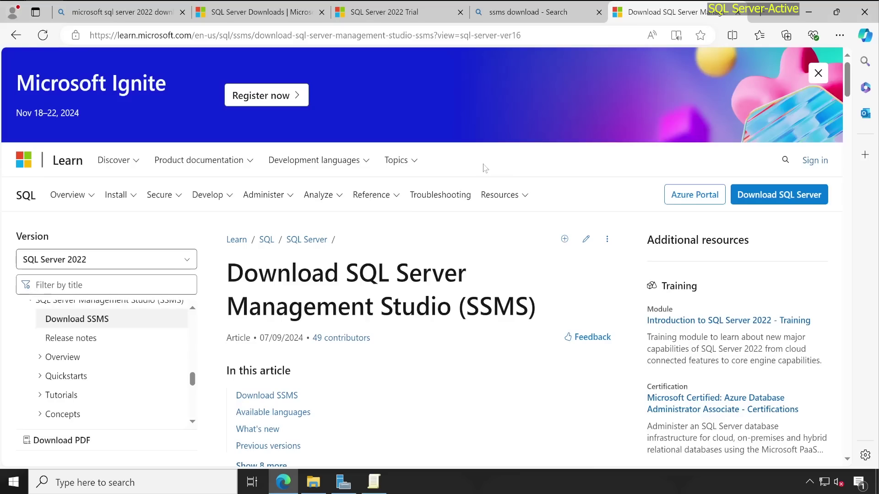
{"action": "scroll", "coordinate": [483, 168], "scroll_direction": "down", "scroll_amount": 3}
{"action": "scroll", "coordinate": [483, 168], "scroll_direction": "down", "scroll_amount": 1}
{"action": "scroll", "coordinate": [483, 168], "scroll_direction": "down", "scroll_amount": 3}
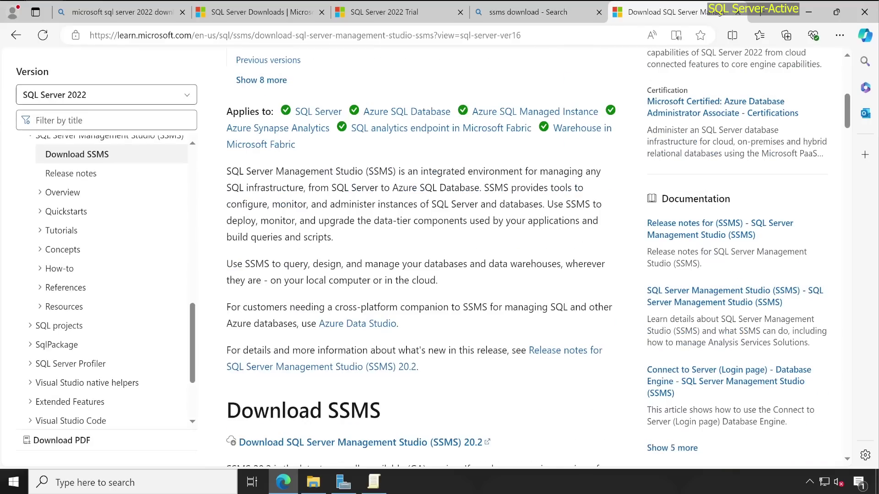
{"action": "scroll", "coordinate": [483, 168], "scroll_direction": "down", "scroll_amount": 1}
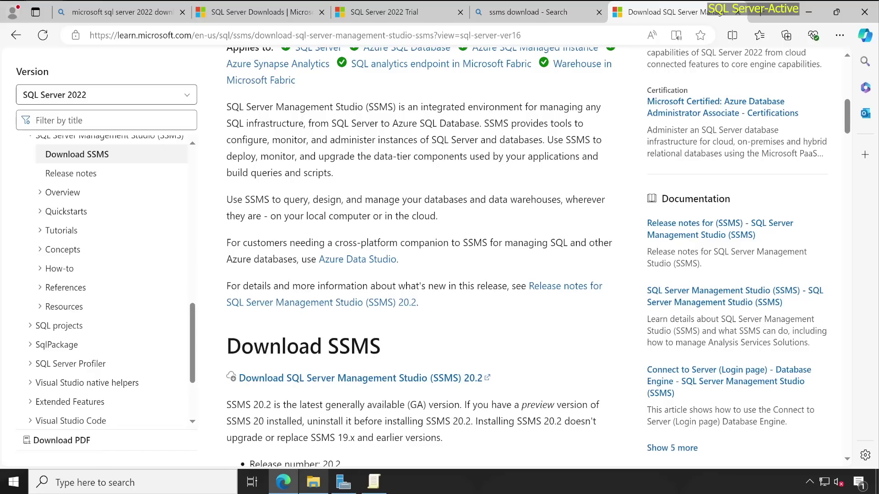
- Restore the Downloads window and select the SQLServer2022-x64-ENU disc image
{"action": "left_click", "coordinate": [313, 482]}
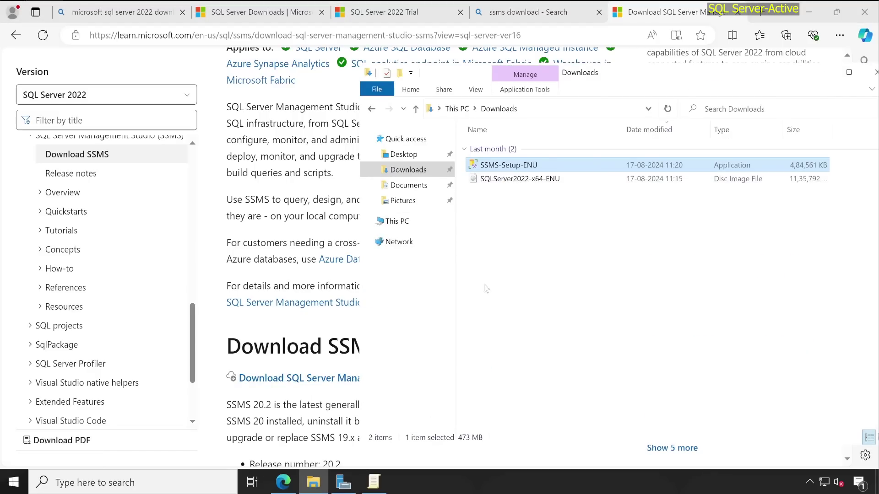
{"action": "left_click", "coordinate": [550, 180]}
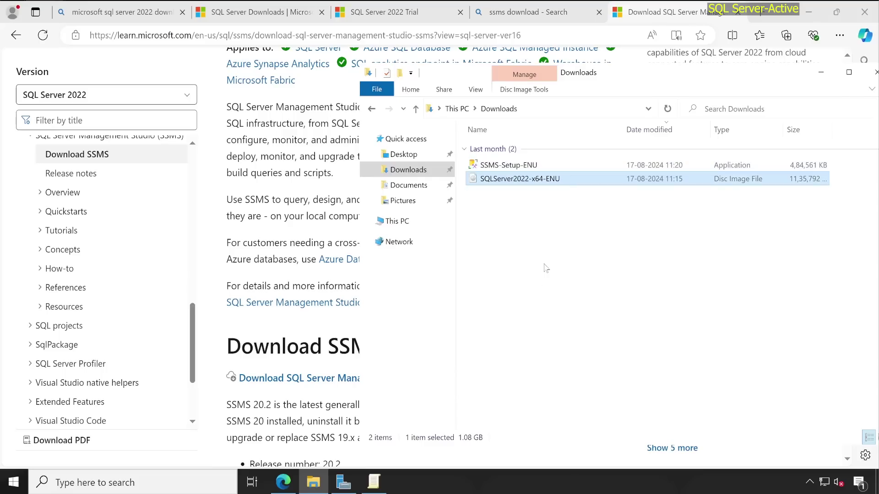